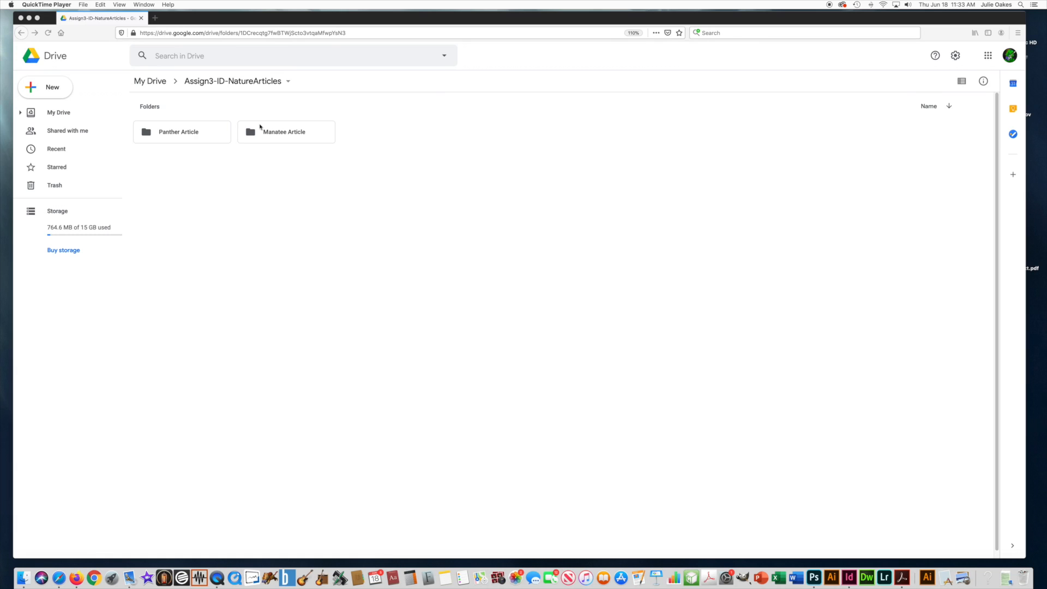
Open the Panther Article folder in Google Drive and switch to the Panther-info document in InDesign
click(172, 133)
double_click(172, 134)
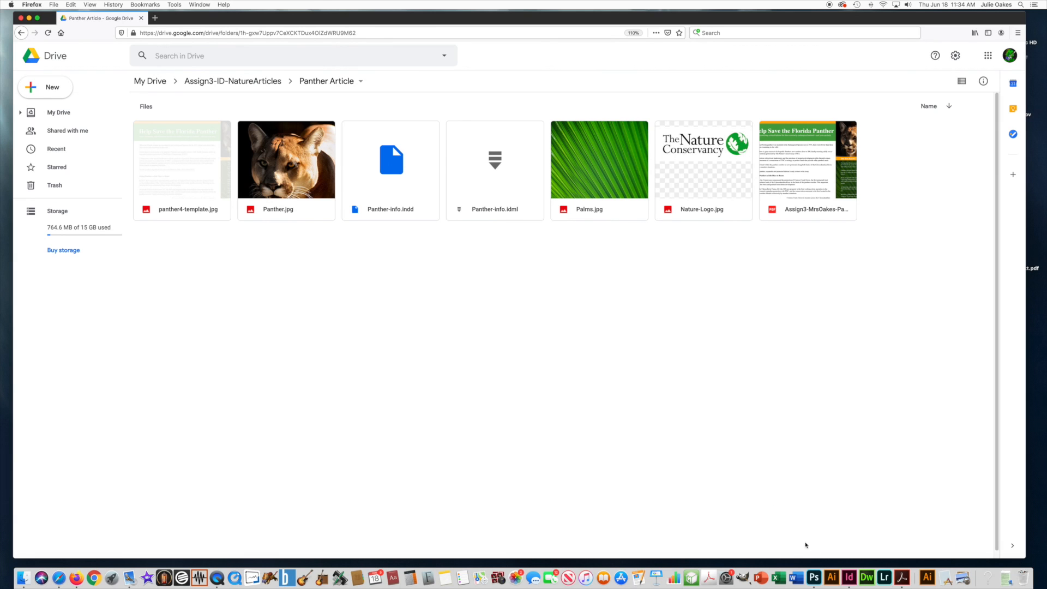
click(850, 573)
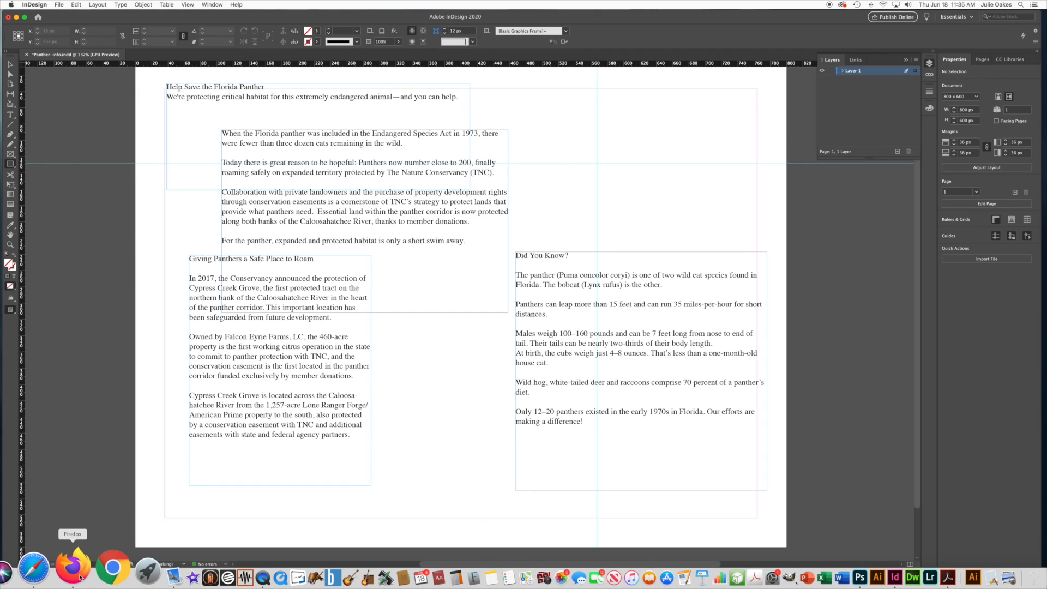
Switch to Firefox and view the finished panther assignment PDF at an enlarged size
click(38, 572)
double_click(797, 211)
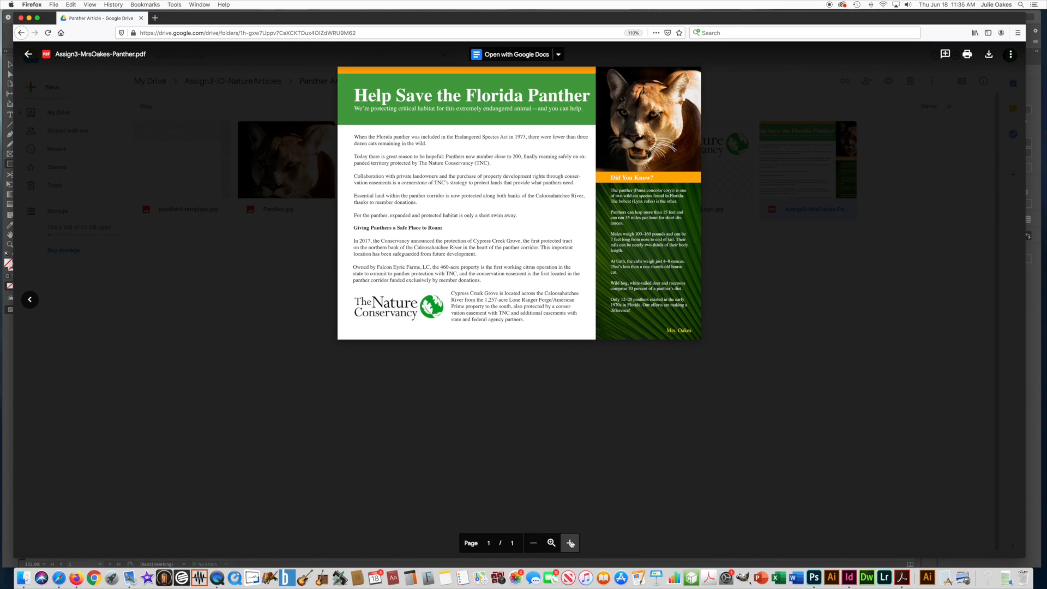
click(570, 542)
click(570, 542)
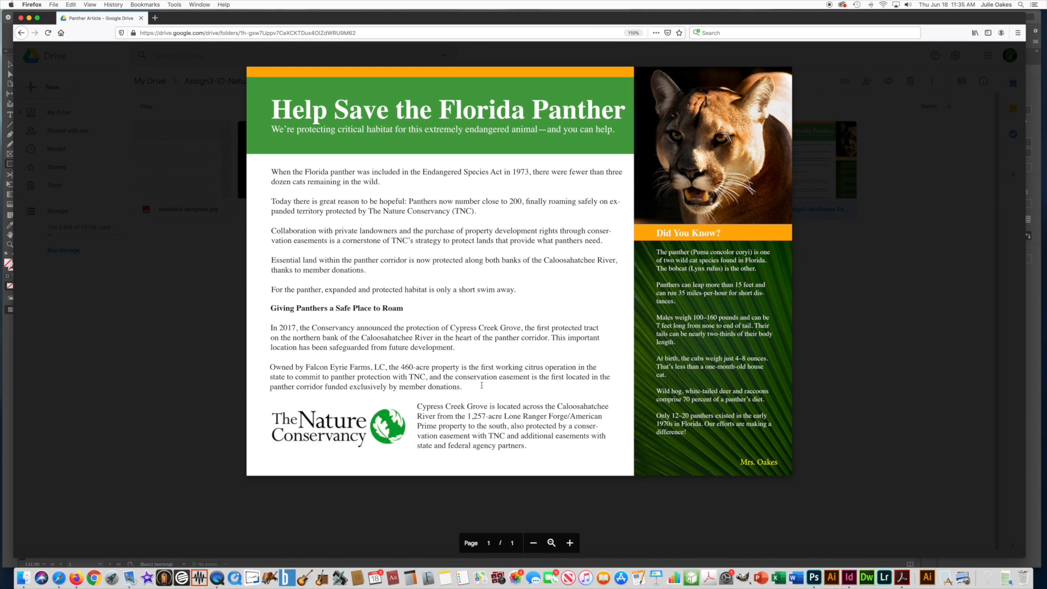
Switch back to InDesign and display the Layers panel
click(852, 575)
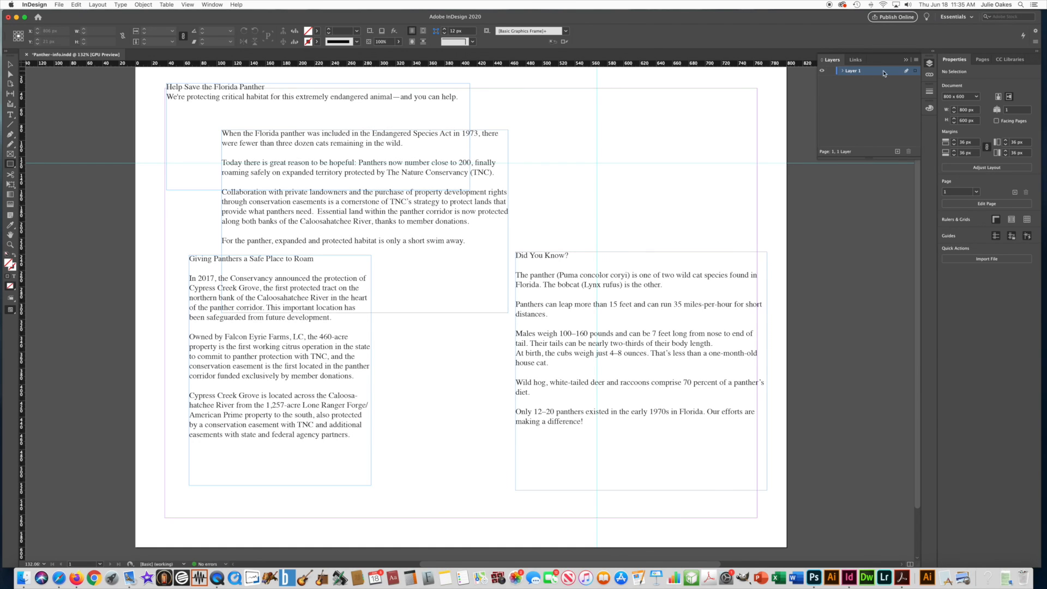
click(930, 64)
click(931, 65)
click(931, 64)
click(931, 65)
click(931, 64)
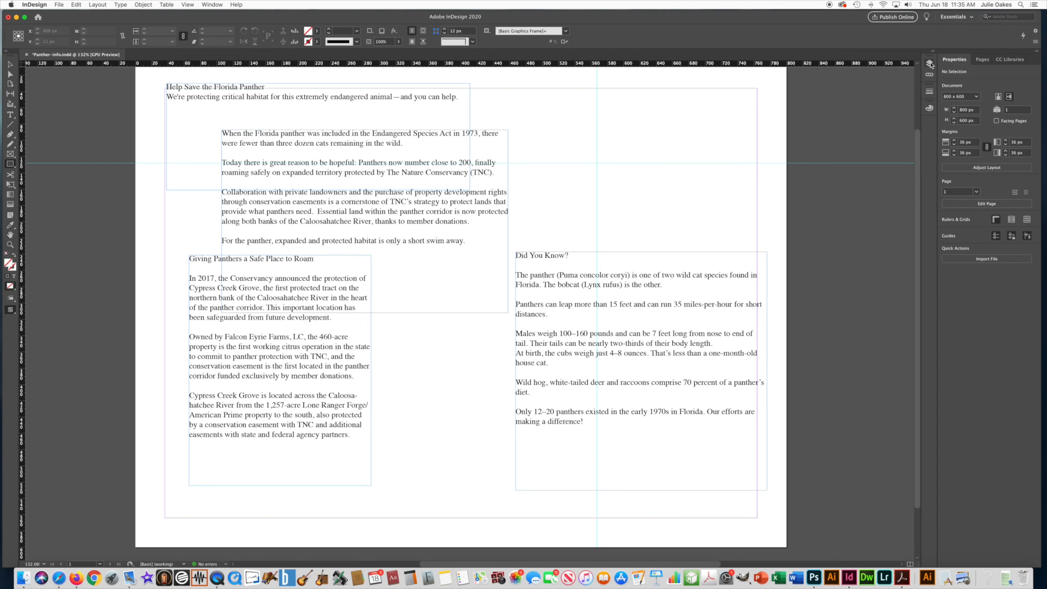
click(213, 5)
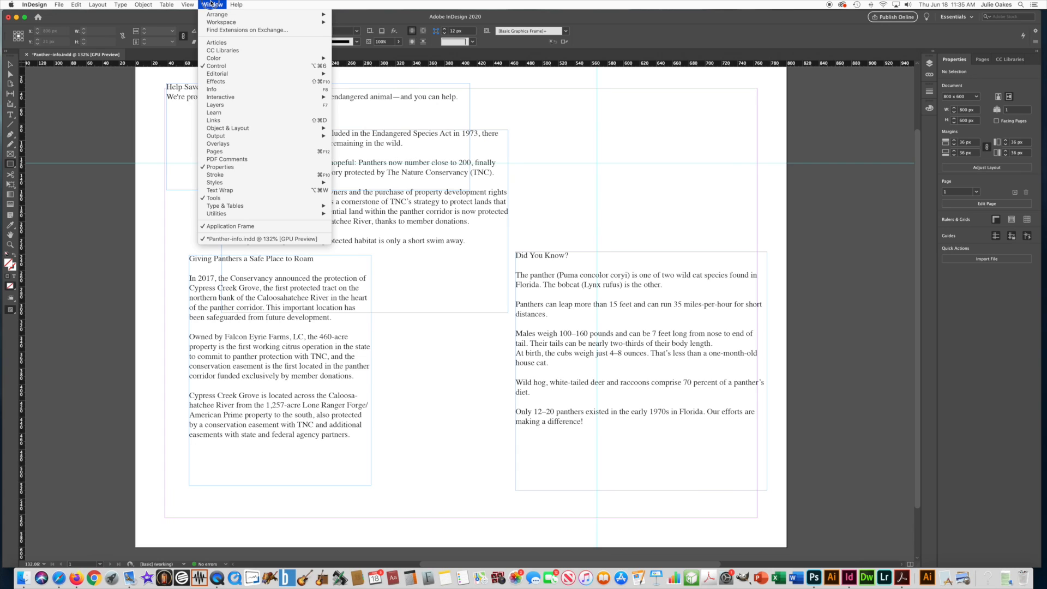
click(209, 105)
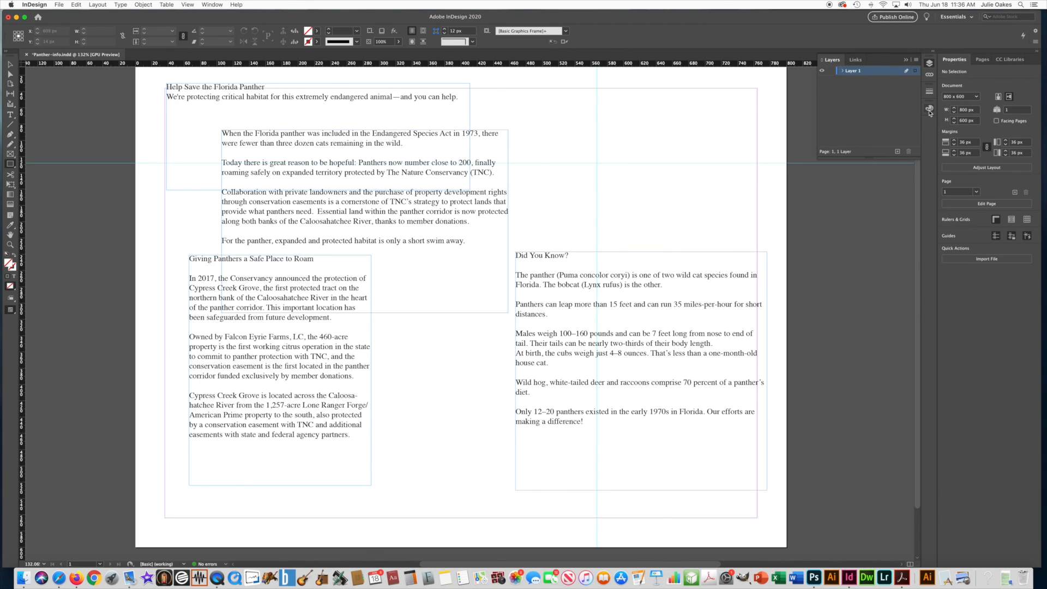
Display the Color panel, alternate between it and the Layers panel, and bring the Layers panel back
click(214, 4)
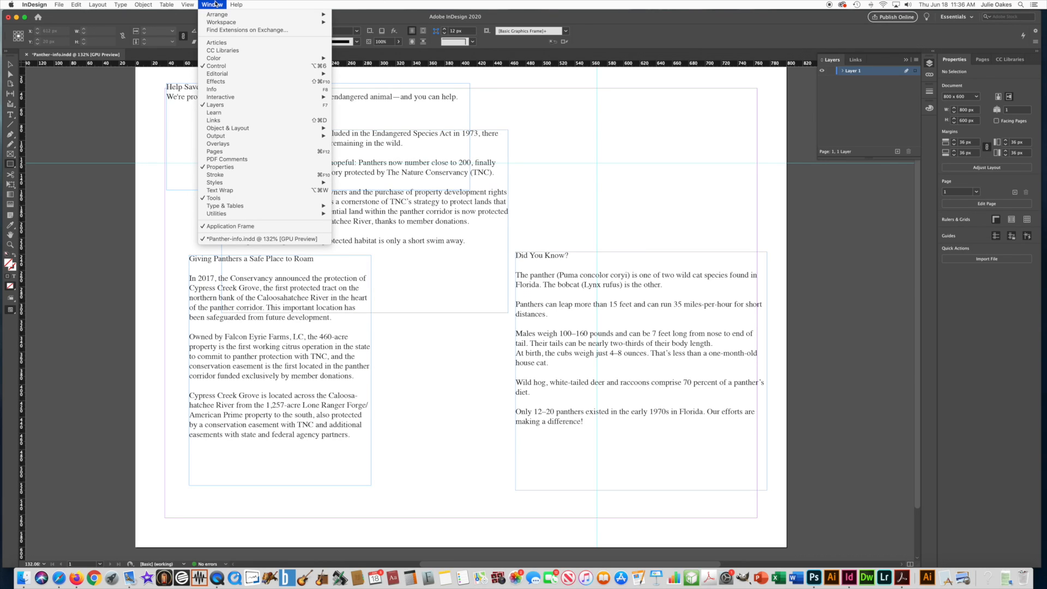
mouse_move(222, 58)
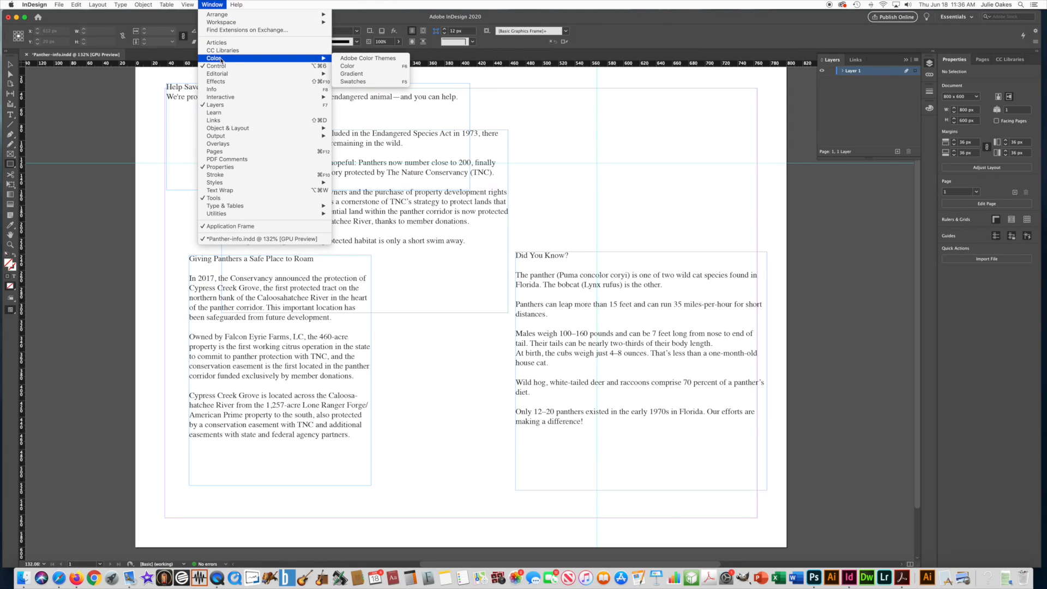
click(354, 67)
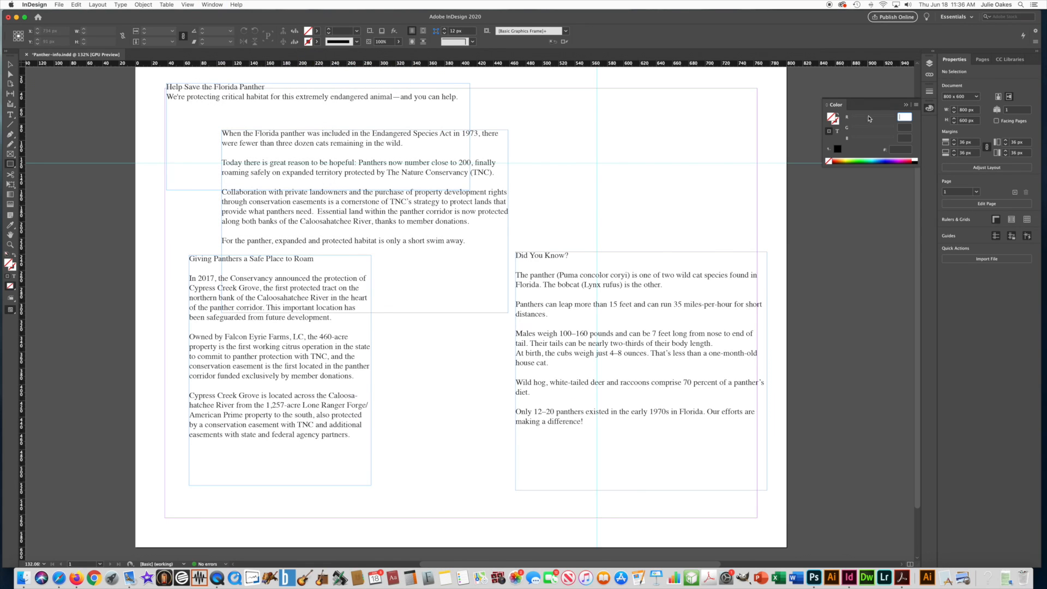
click(928, 111)
click(929, 63)
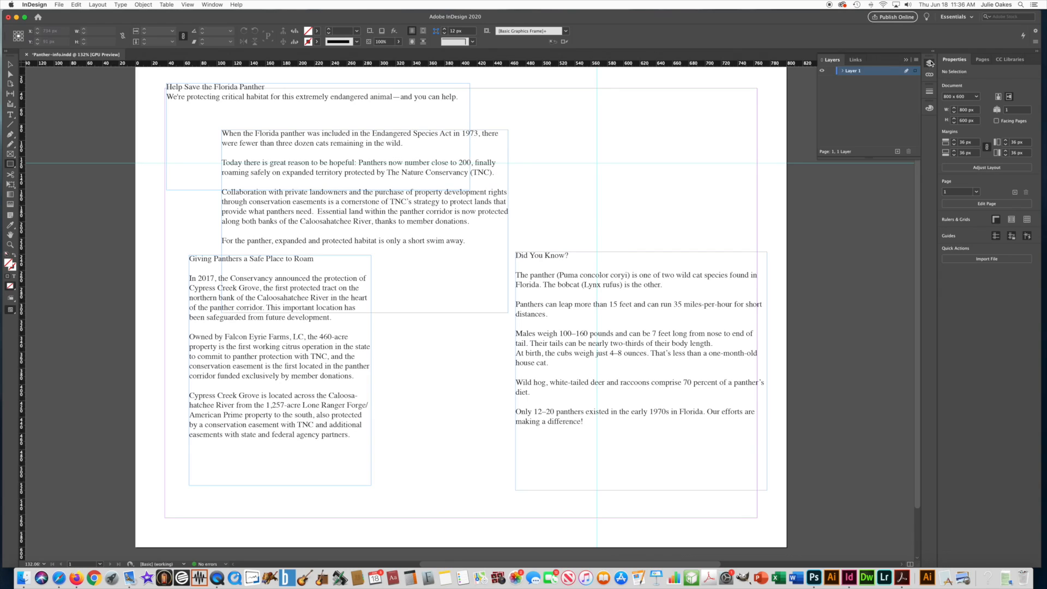
click(929, 108)
click(930, 65)
click(929, 108)
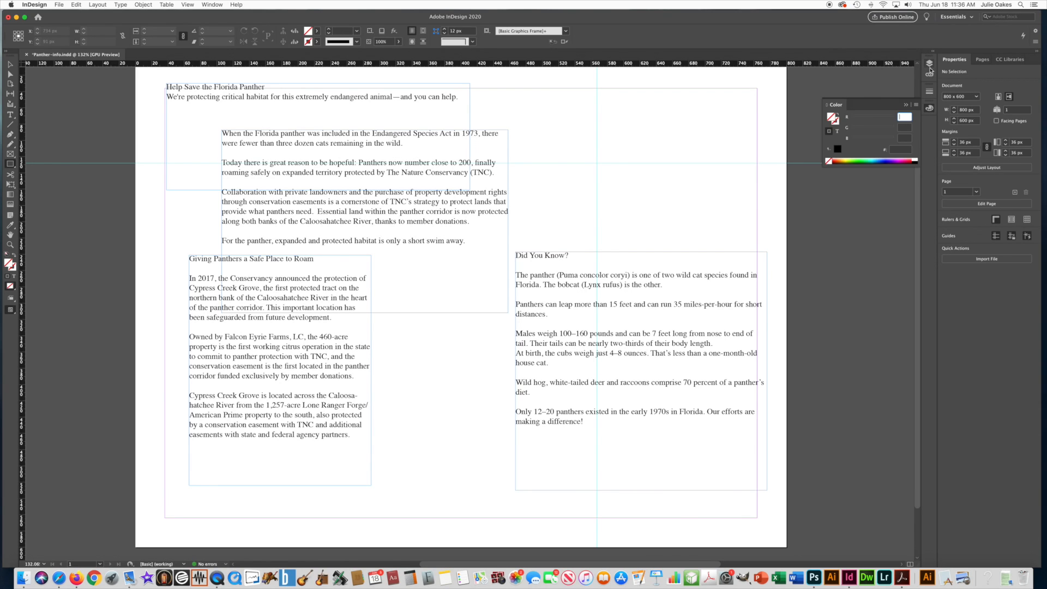
click(212, 4)
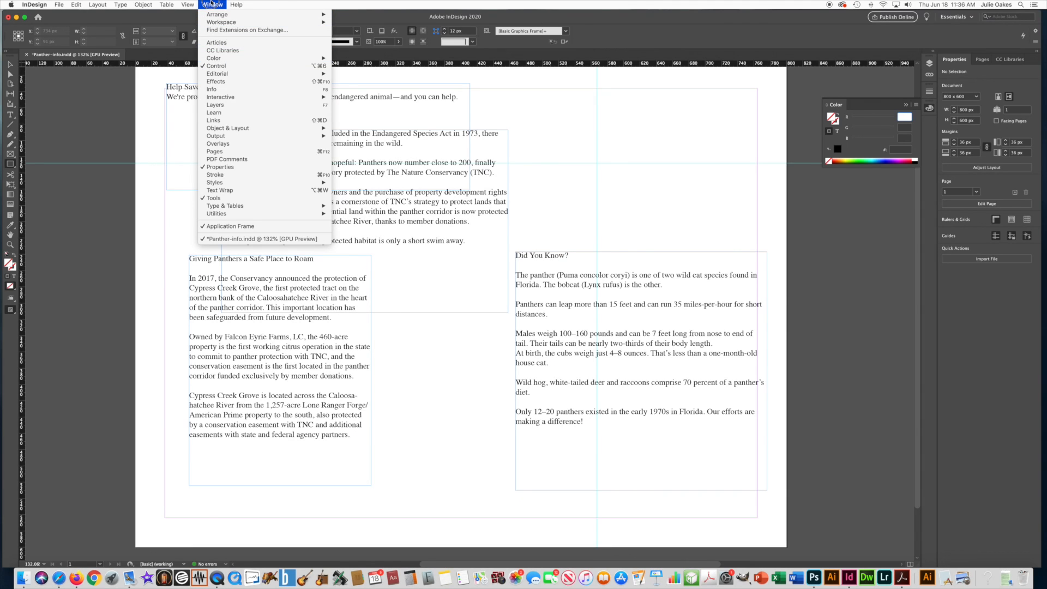
click(226, 106)
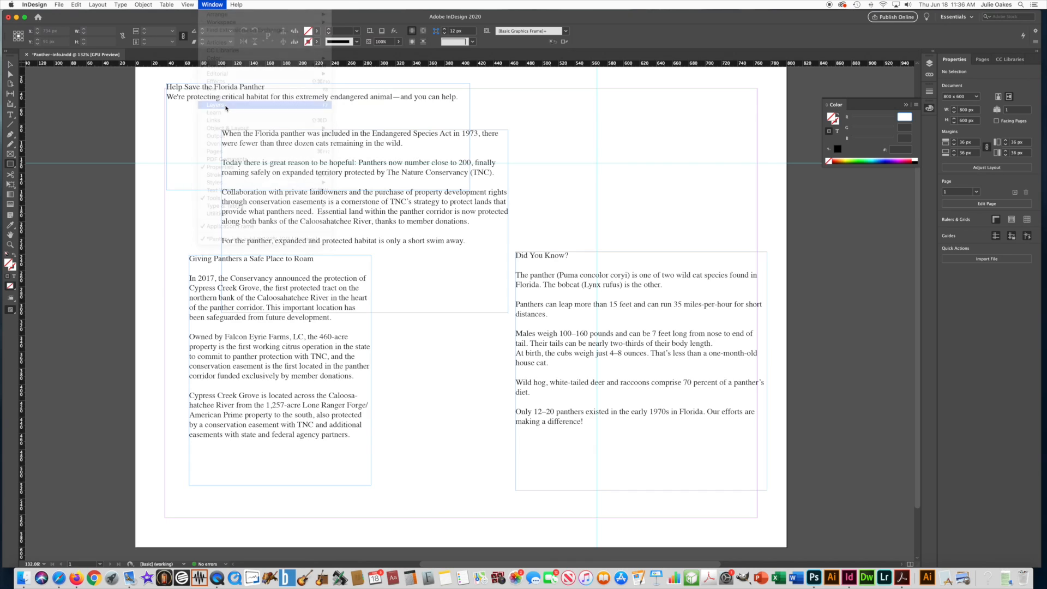
click(221, 7)
mouse_move(218, 25)
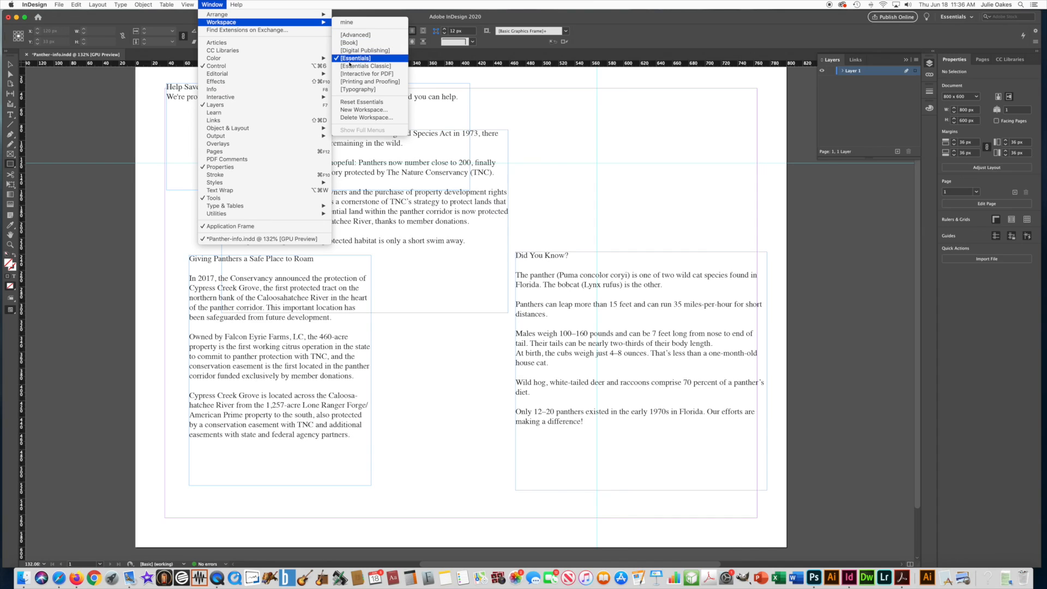
click(208, 5)
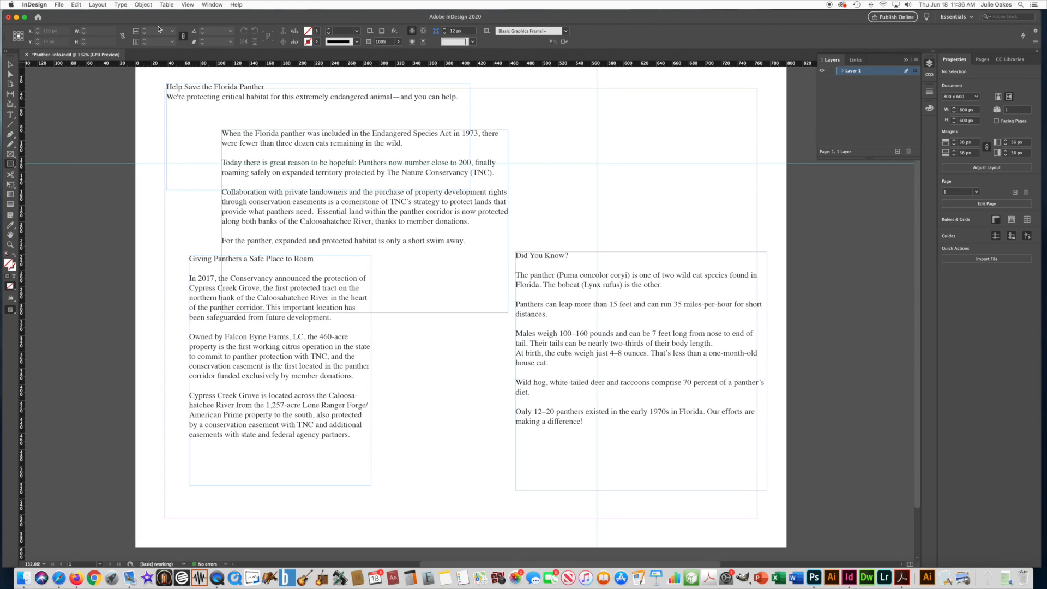
Hide the Control bar and show it again
click(211, 5)
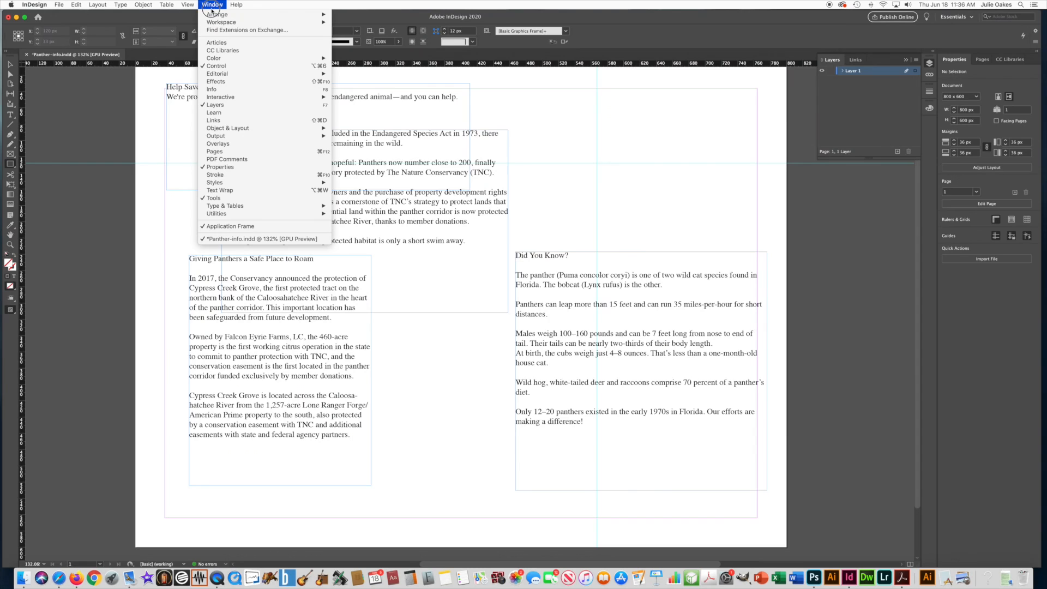
click(228, 67)
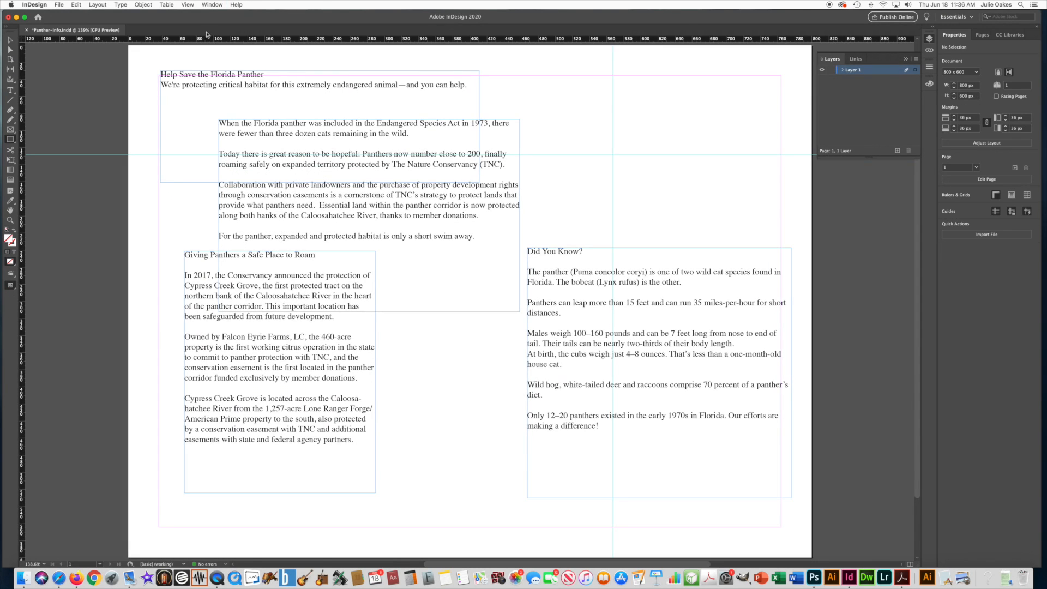
click(212, 4)
click(220, 66)
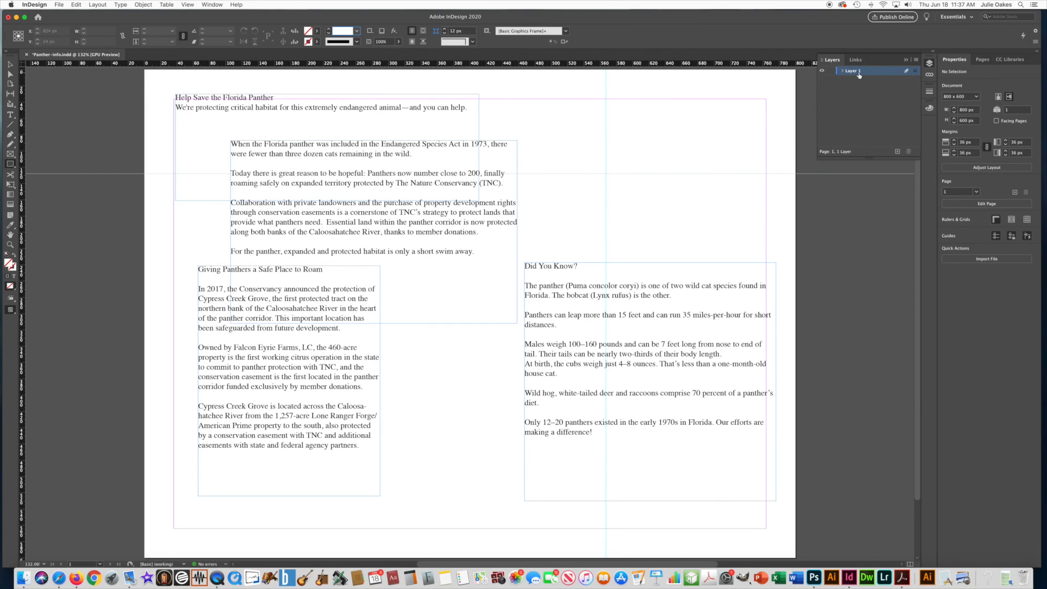
Hide the contents of Layer 1 and make them visible again
click(822, 71)
click(824, 72)
click(824, 72)
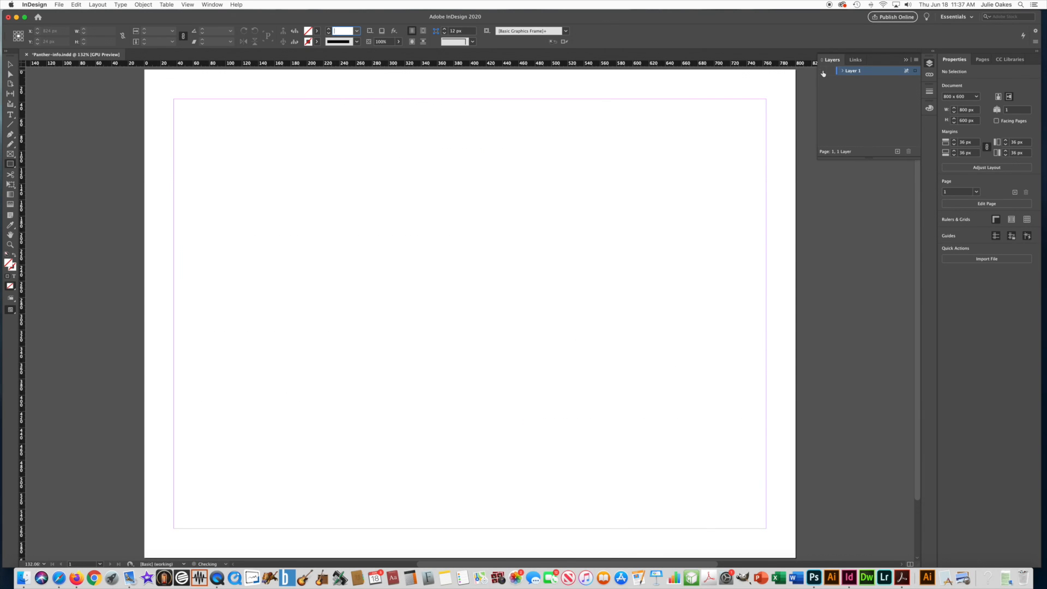
click(823, 71)
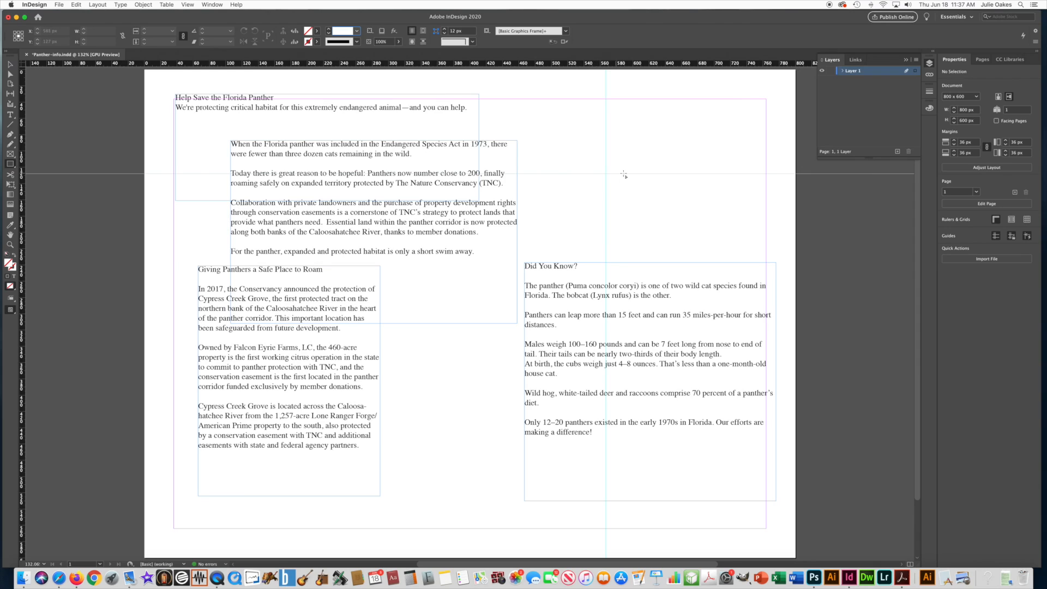
Rename Layer 1 as Text and check its contents by toggling its visibility off and on
click(854, 73)
double_click(854, 73)
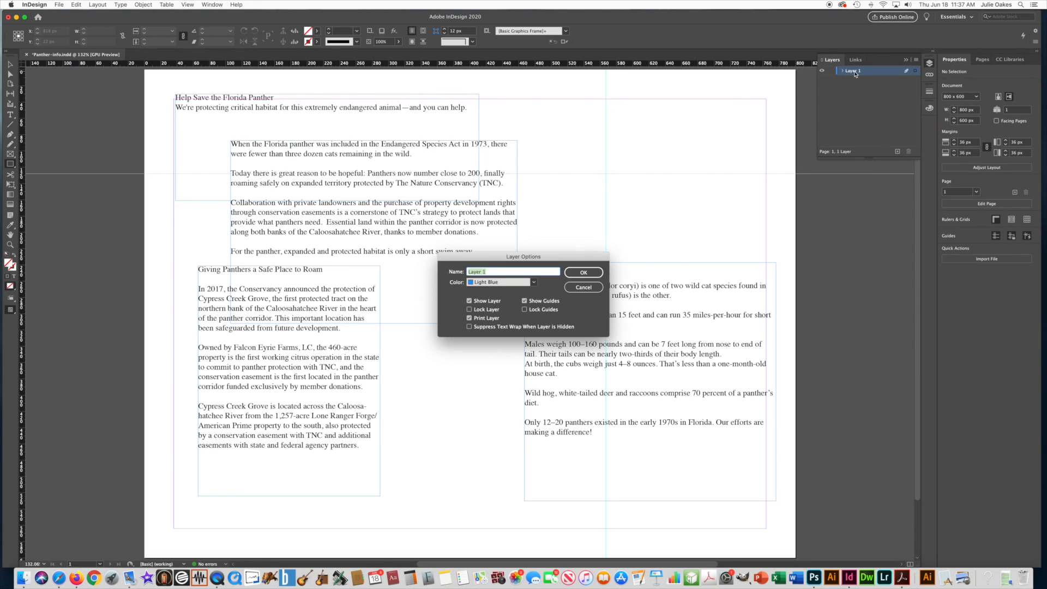
text(Te)
click(582, 273)
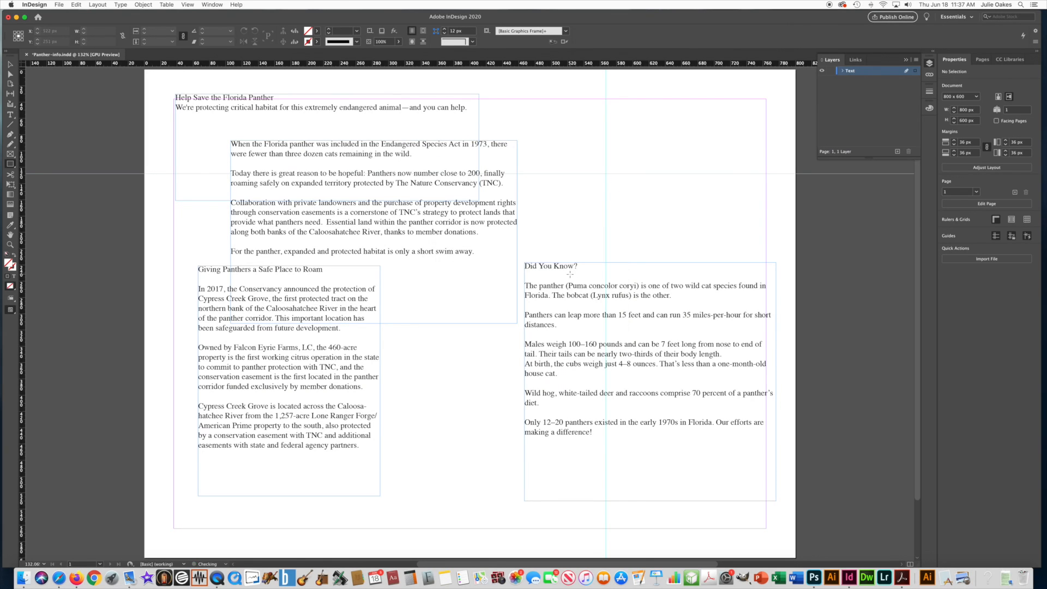
click(822, 71)
click(822, 70)
Add a new layer named Template and place it below the Text layer
click(896, 152)
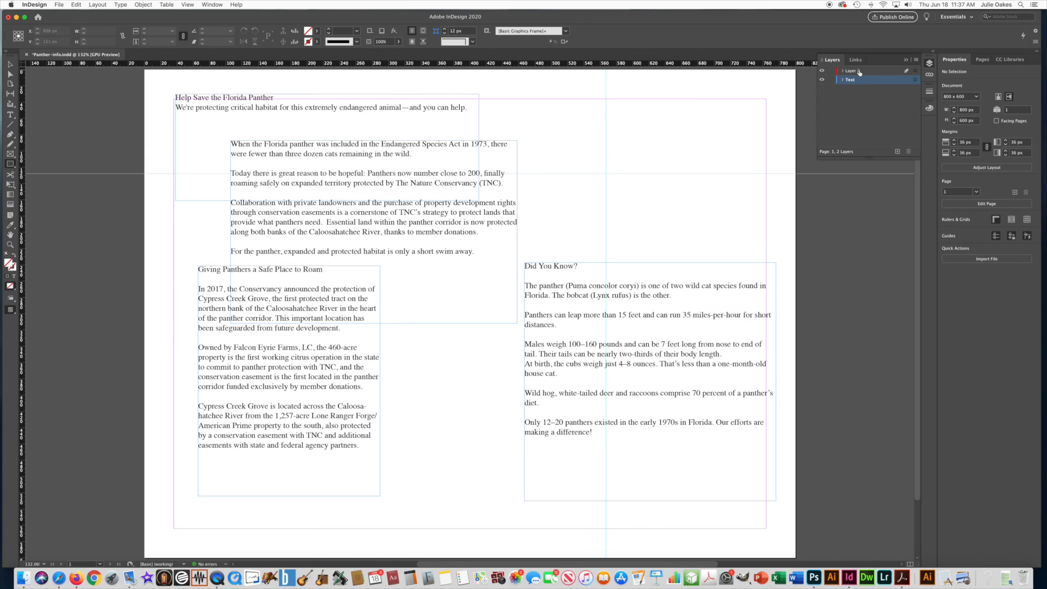
double_click(850, 72)
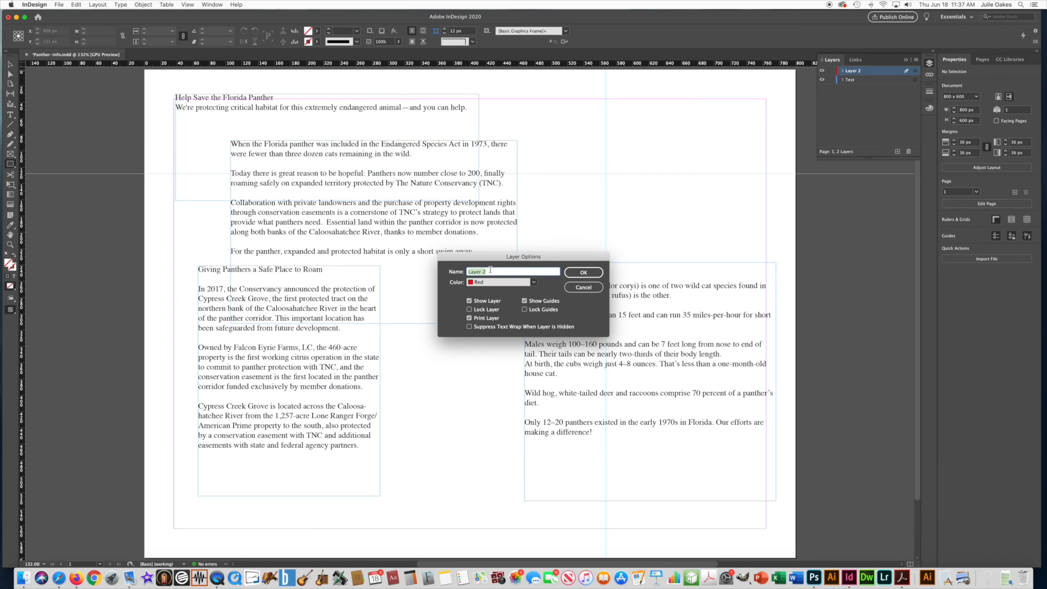
text(Template)
key(Return)
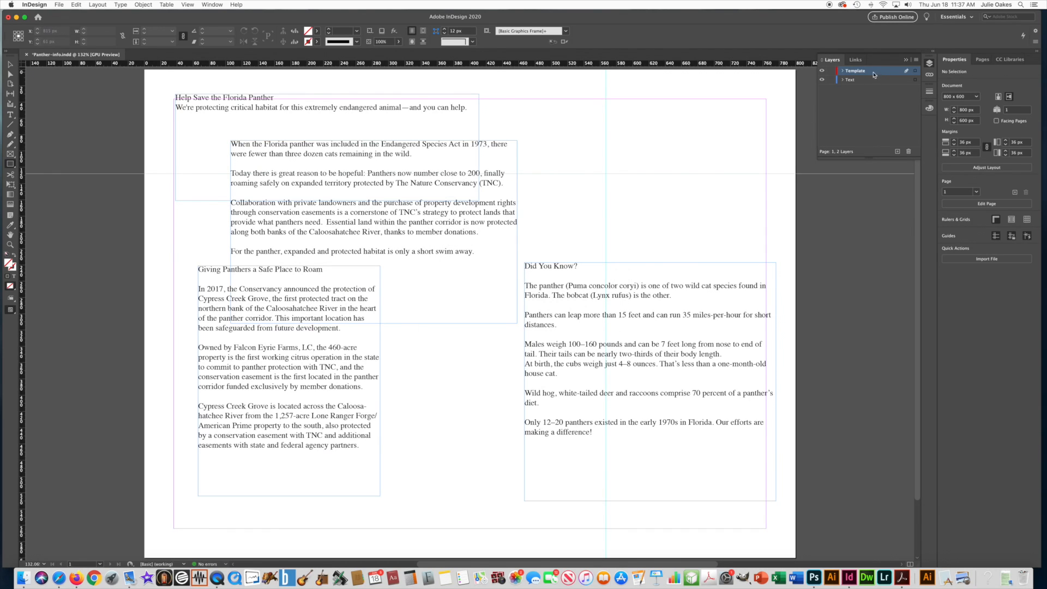
click(866, 75)
drag(866, 74, 867, 86)
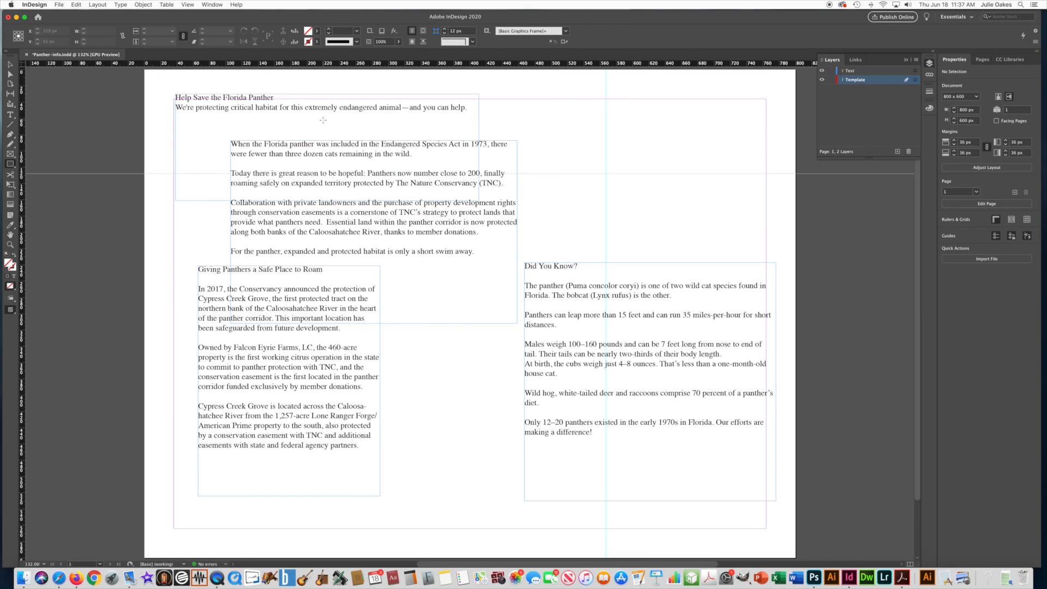
Place the image panther4-template.jpg at full size on the Template layer
click(59, 4)
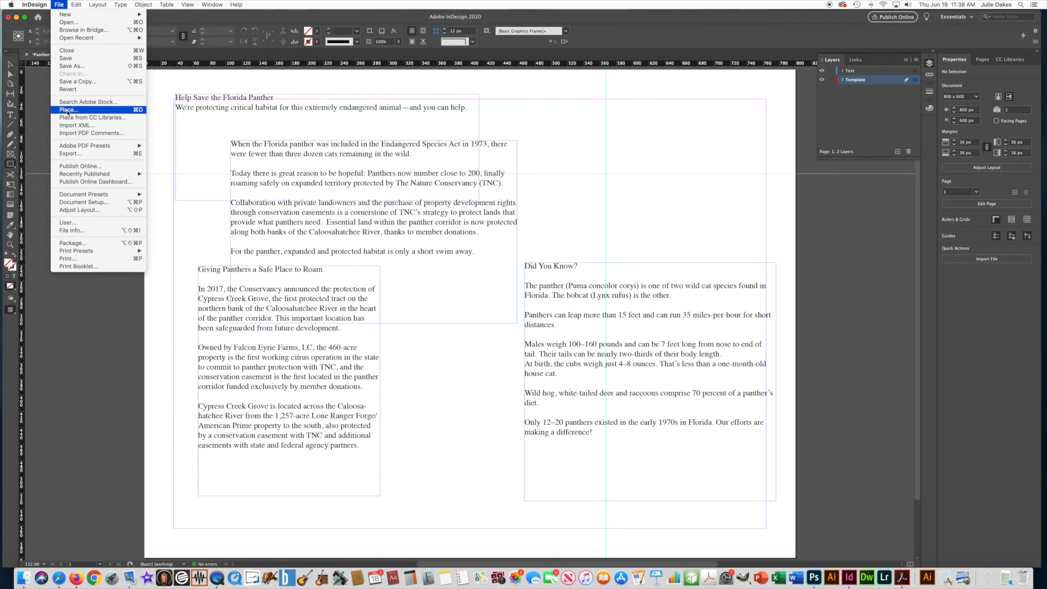
click(68, 110)
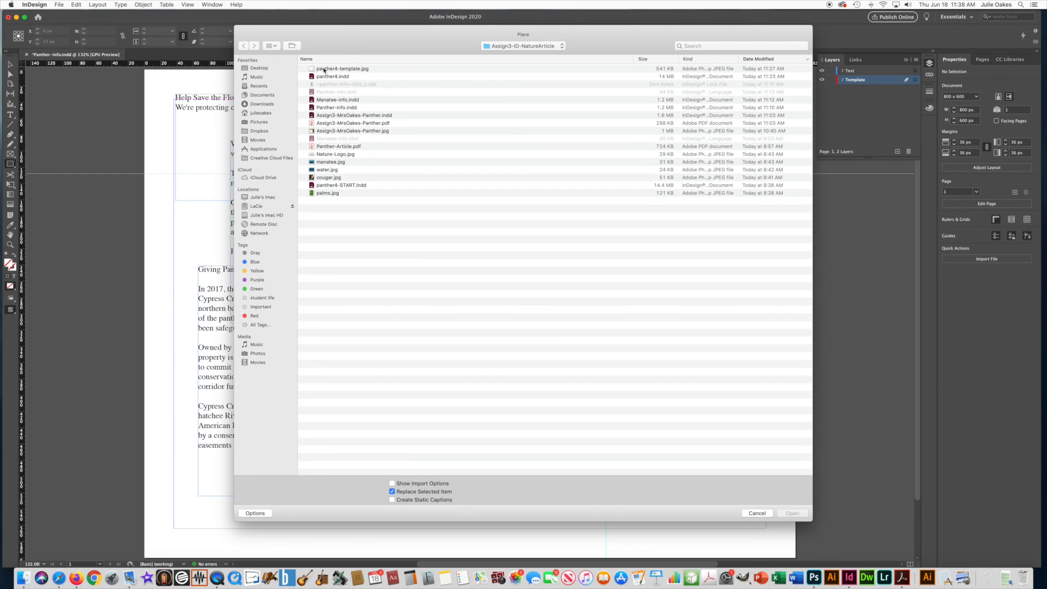
double_click(350, 68)
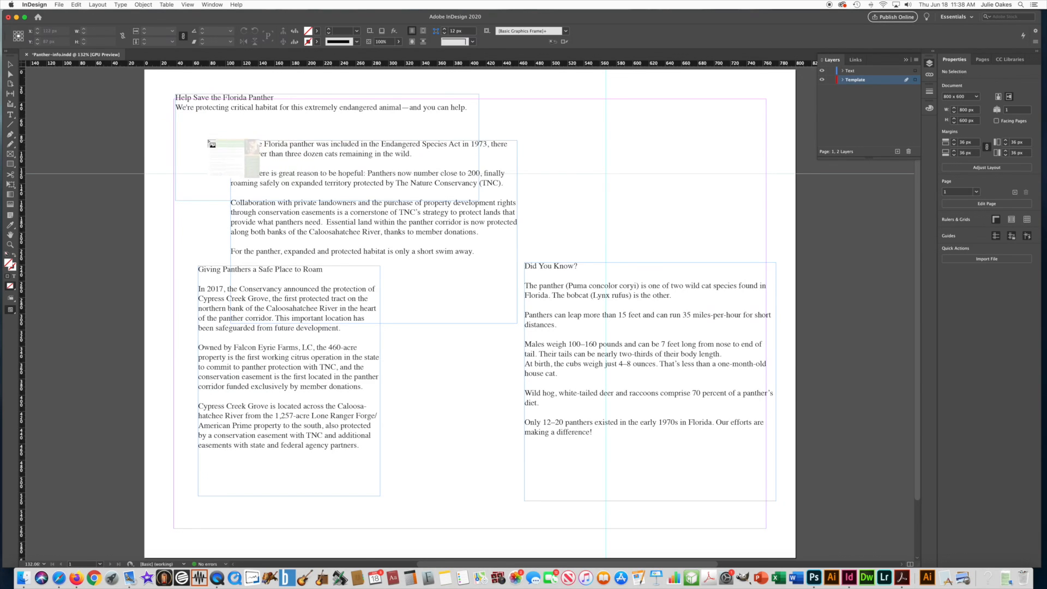
click(114, 100)
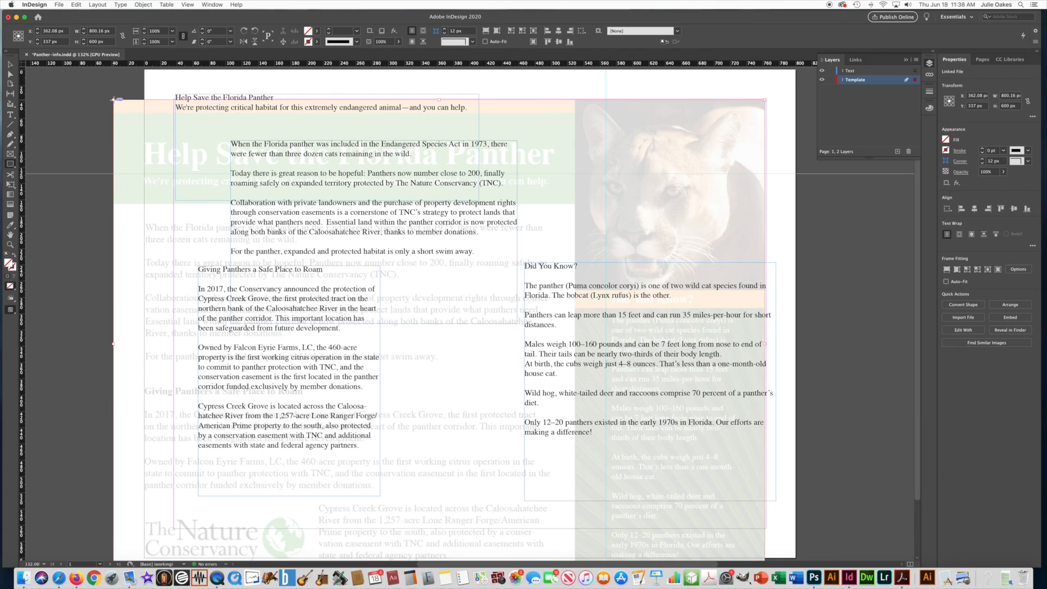
Align the placed template image with the page edges and lock the Template layer
click(10, 64)
drag(125, 113, 153, 86)
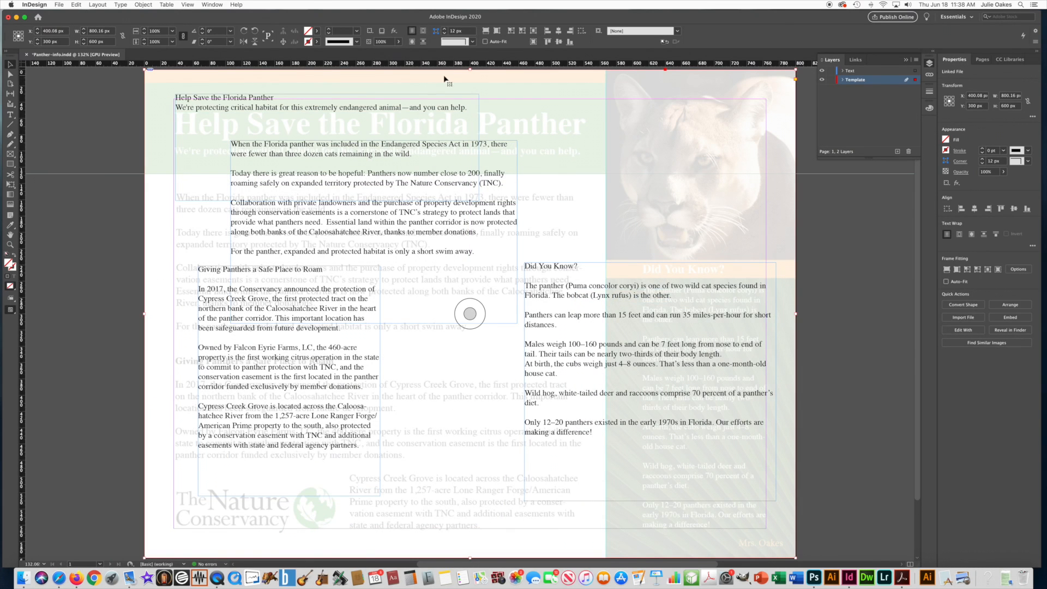
click(832, 81)
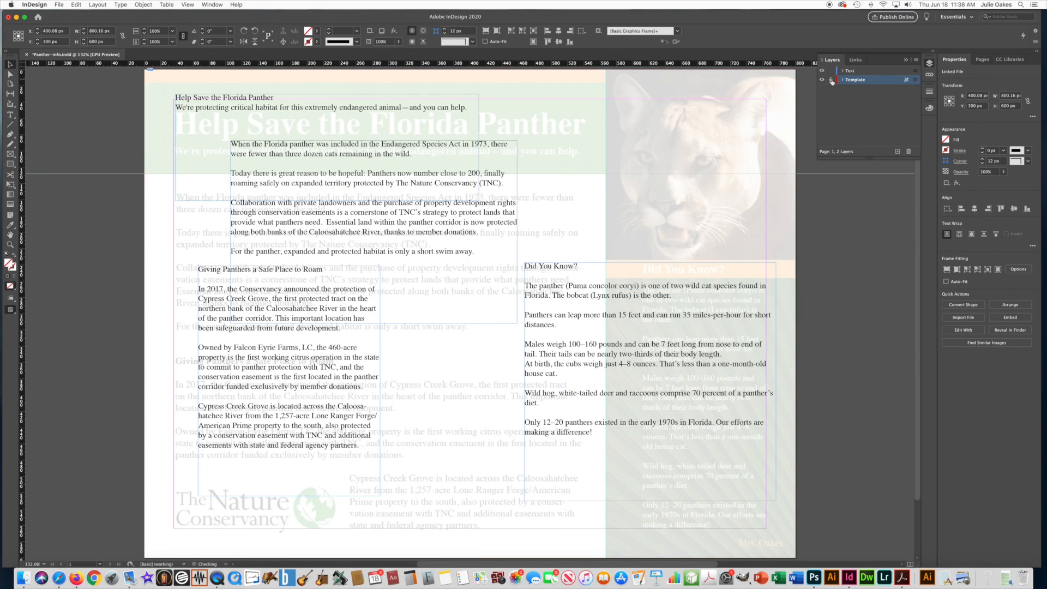
click(761, 86)
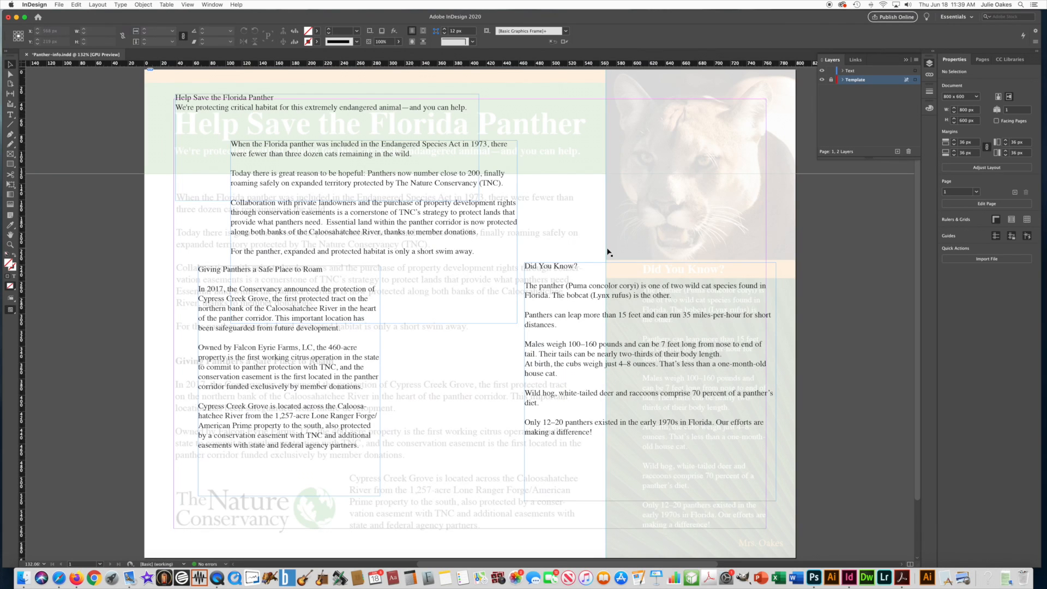
Toggle the Template layer's visibility off and on to compare the page with and without the guide image
click(822, 80)
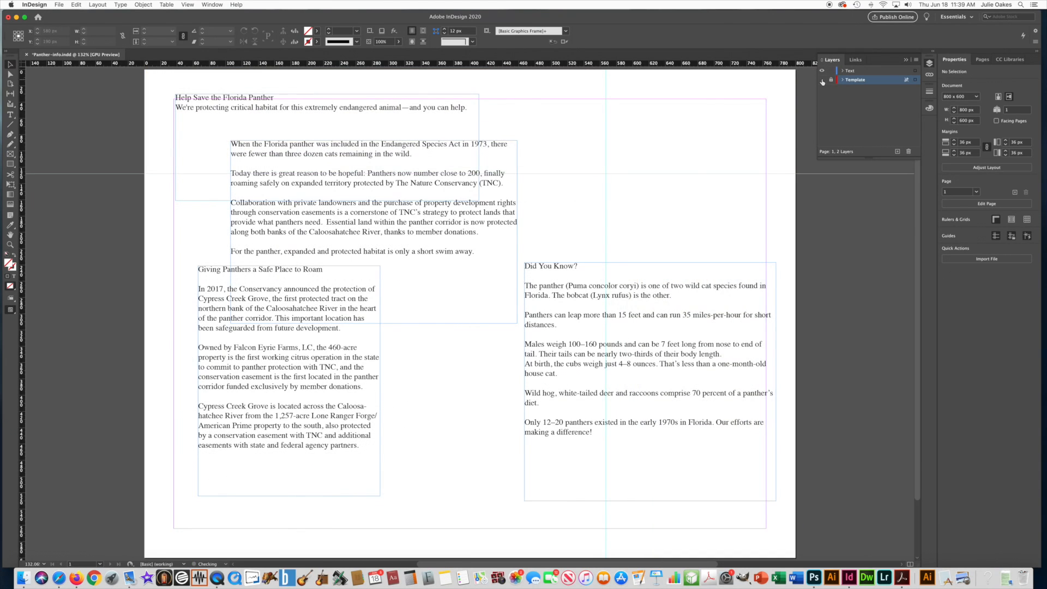
click(823, 80)
click(822, 81)
click(822, 80)
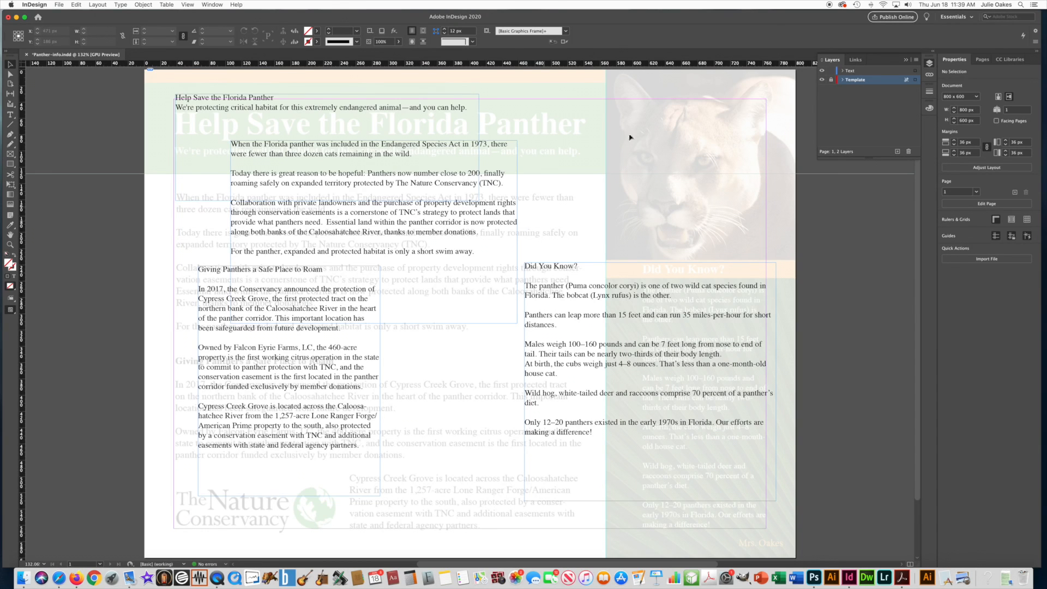
click(822, 80)
click(822, 80)
On the Text layer, fit the Did You Know? text frame to the template's sidebar column, about 153 px wide and 318 px high
click(851, 71)
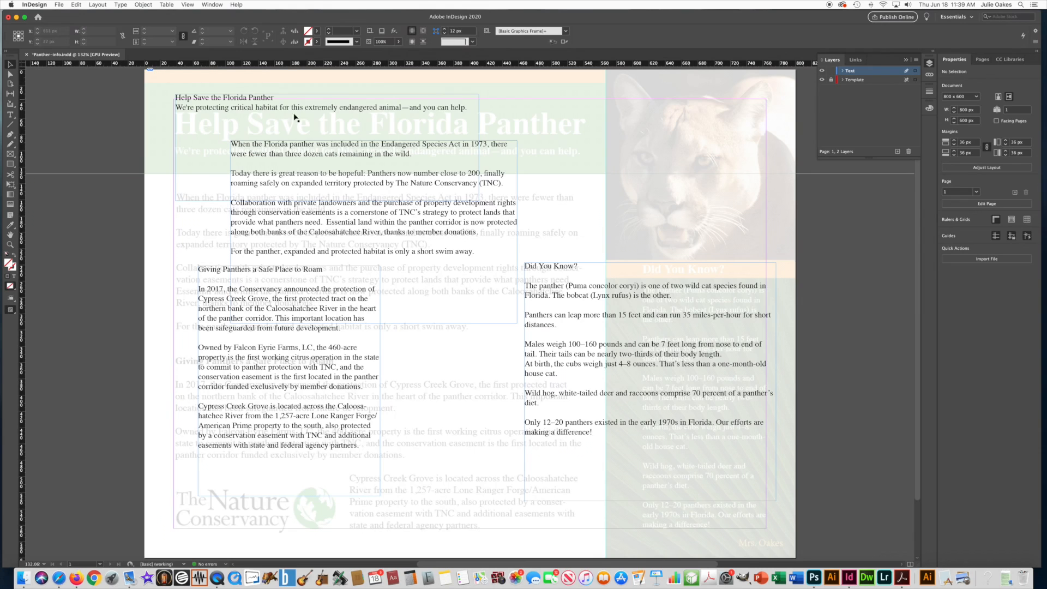
drag(546, 268, 592, 256)
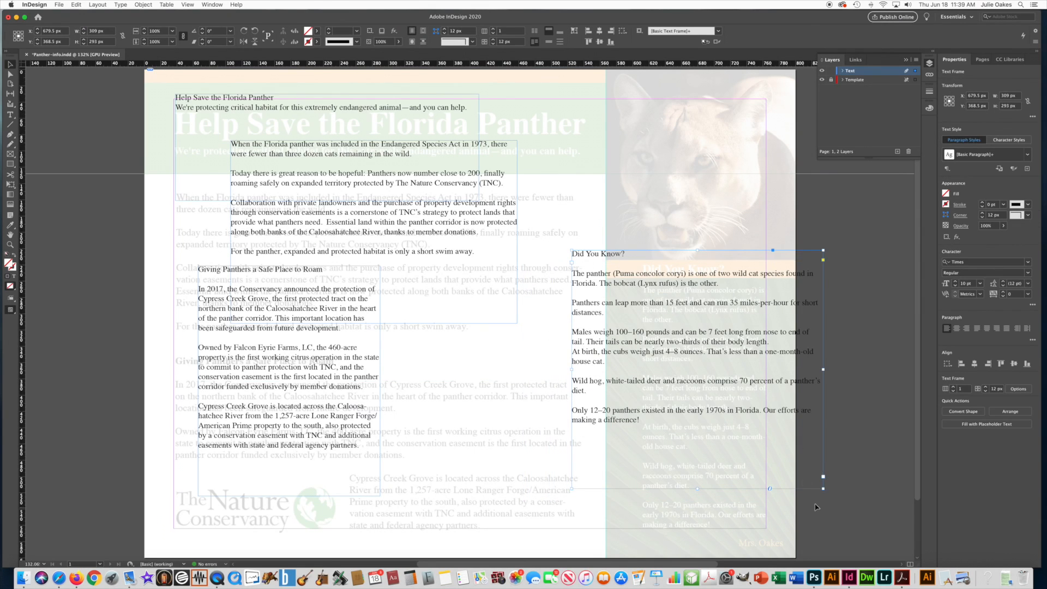
drag(822, 489, 726, 509)
drag(639, 380, 682, 397)
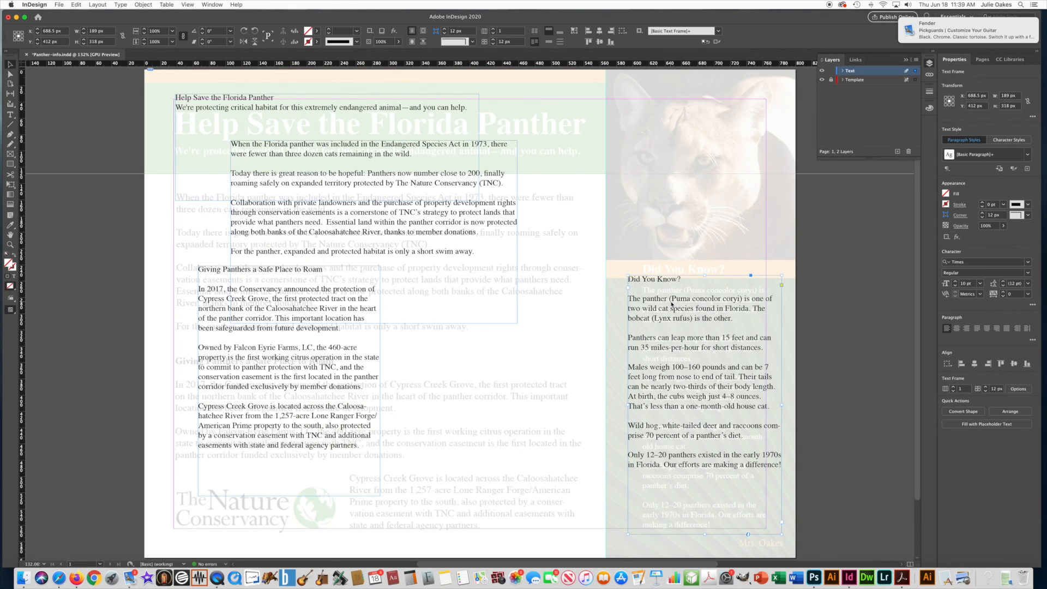
scroll(643, 308, left, 1)
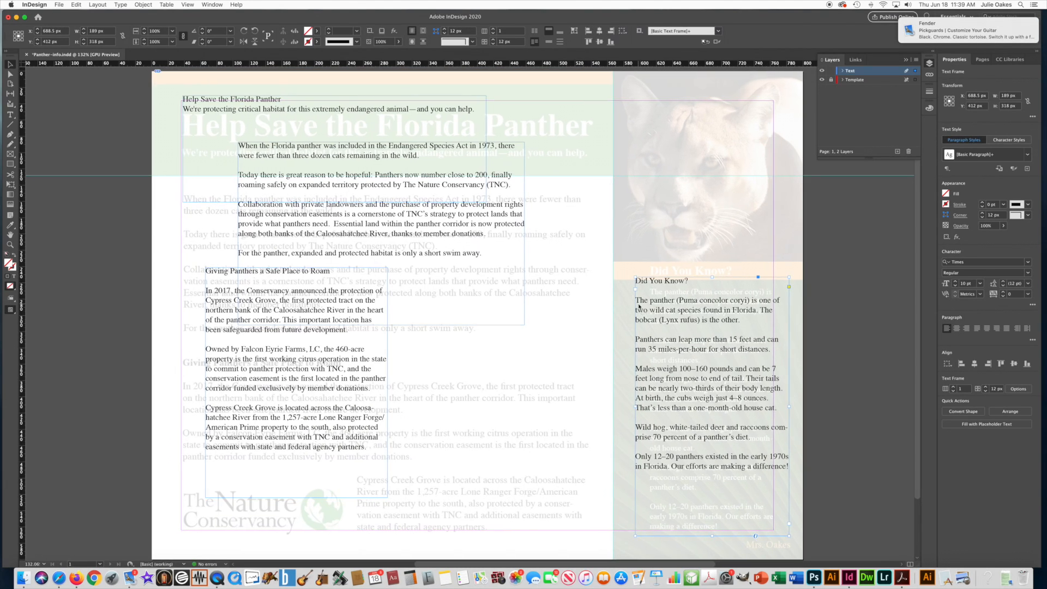
drag(644, 306, 660, 299)
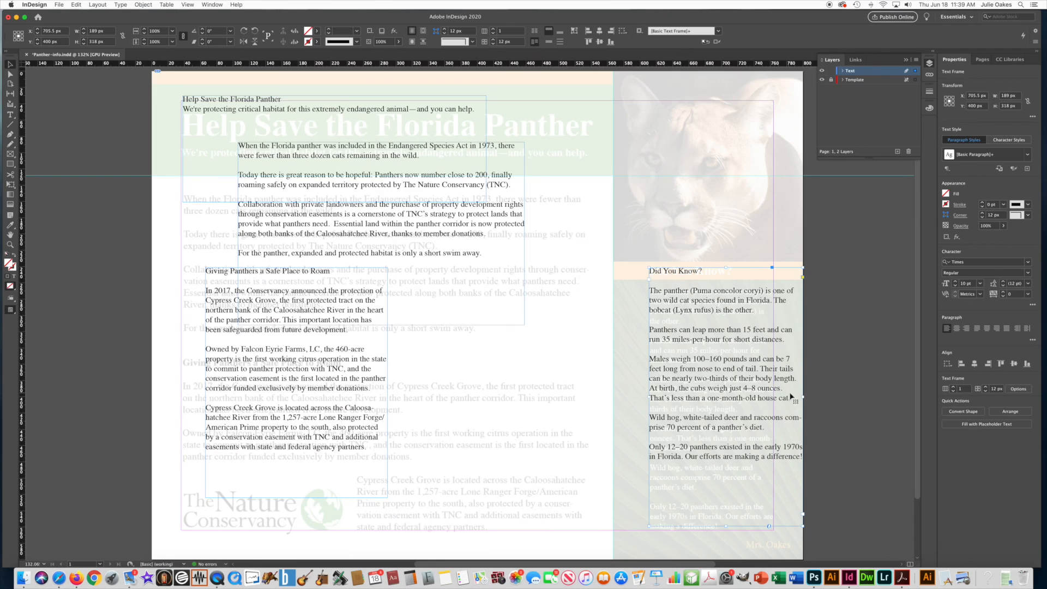
drag(802, 397, 773, 397)
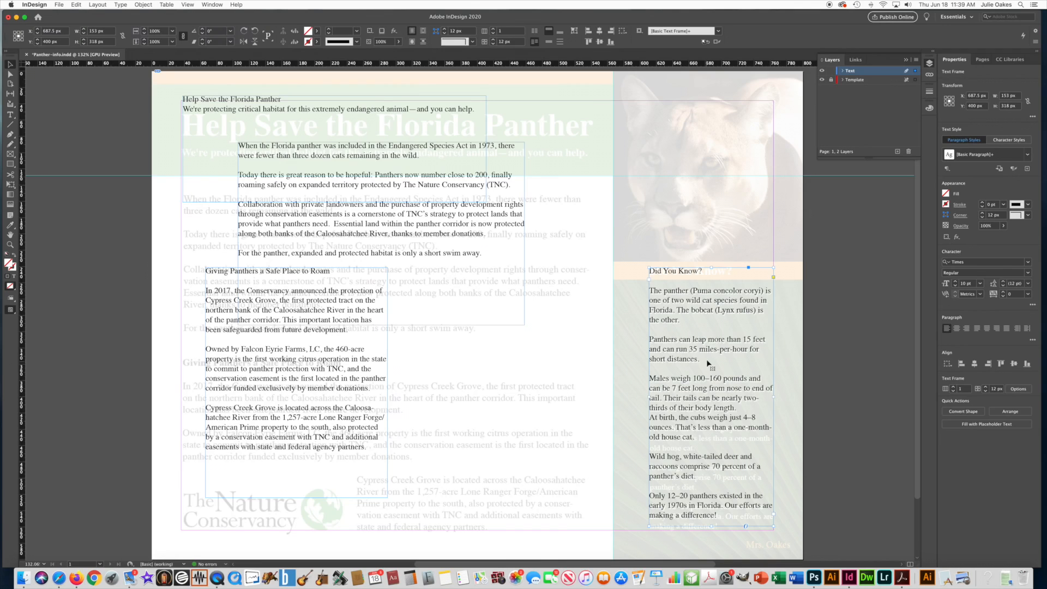
drag(708, 362, 708, 363)
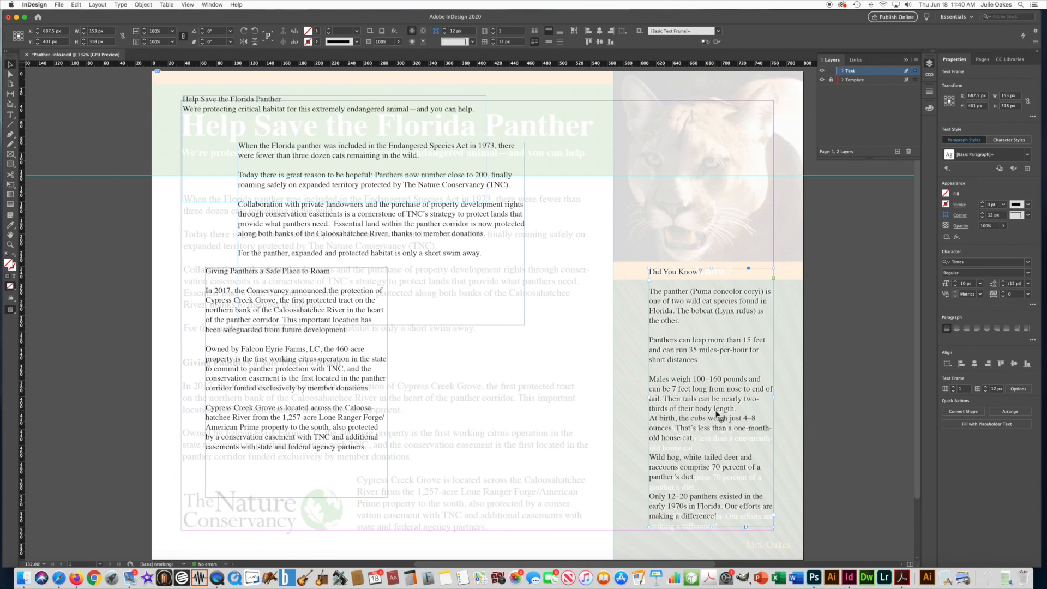
Insert a blank line before the "At birth" paragraph and lengthen the sidebar text frame to about 328 px
key(t)
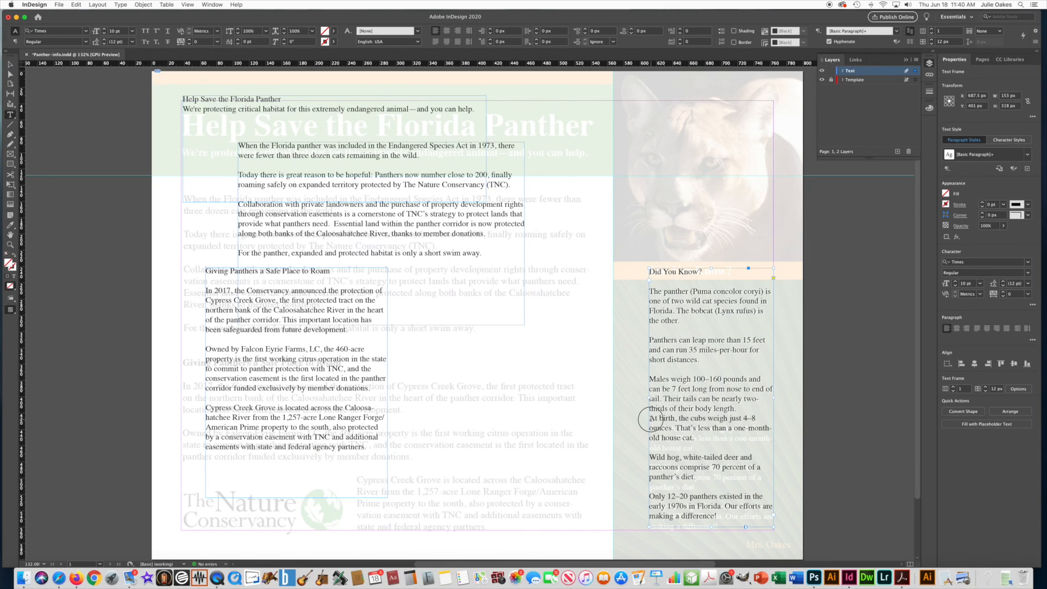
click(649, 418)
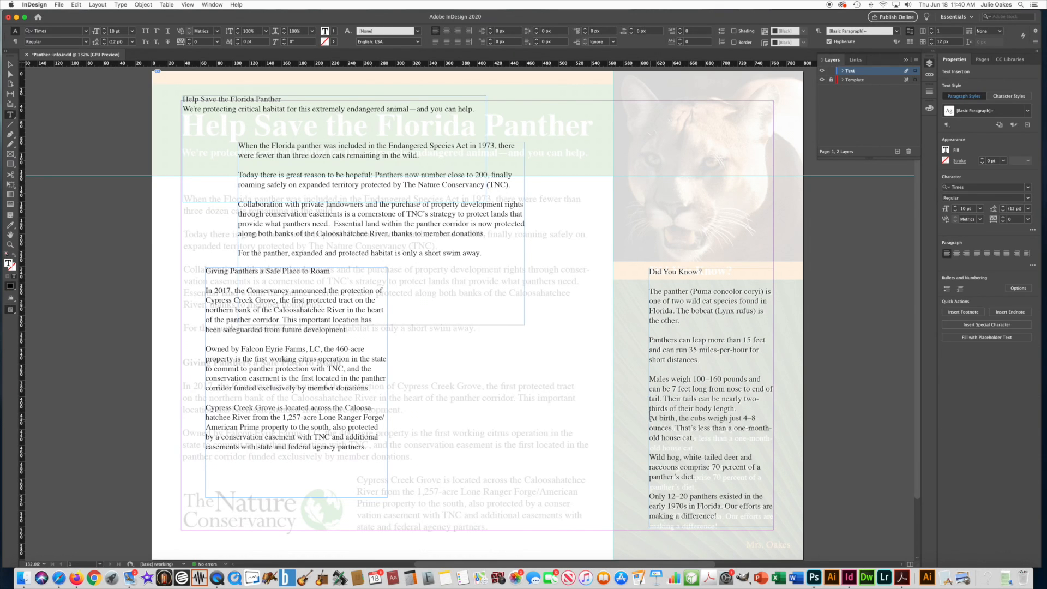
key(Return)
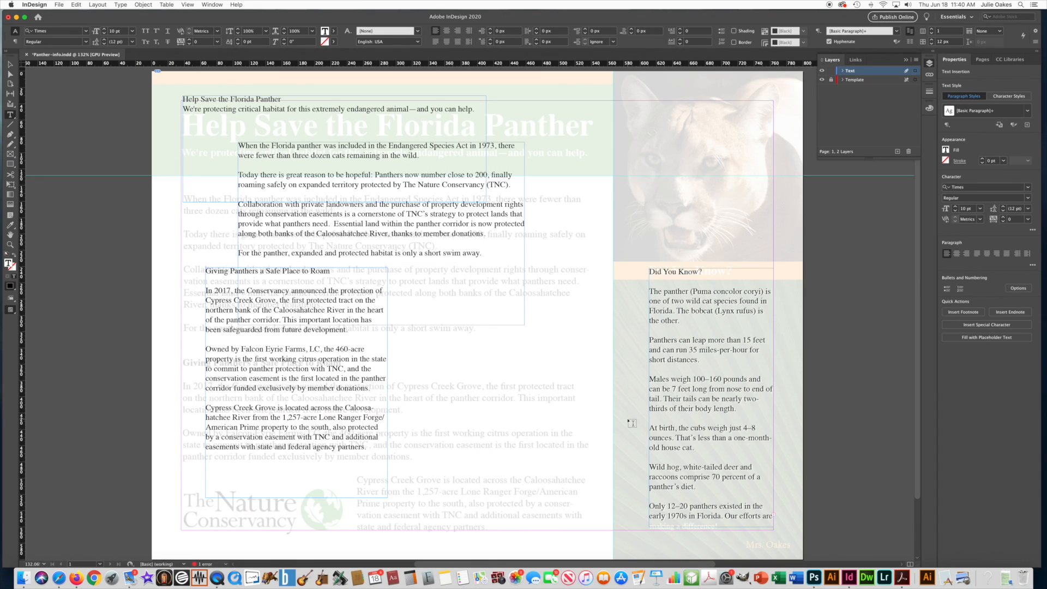
click(10, 64)
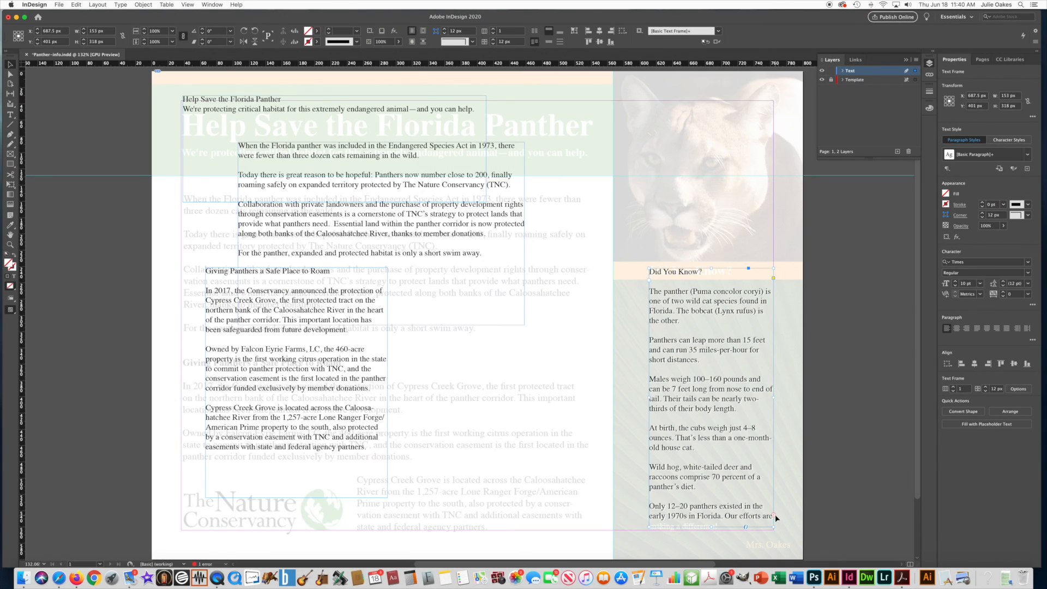
drag(710, 527, 711, 535)
Format the sidebar heading "Did You Know?" as Times Bold at 15 pt
click(11, 114)
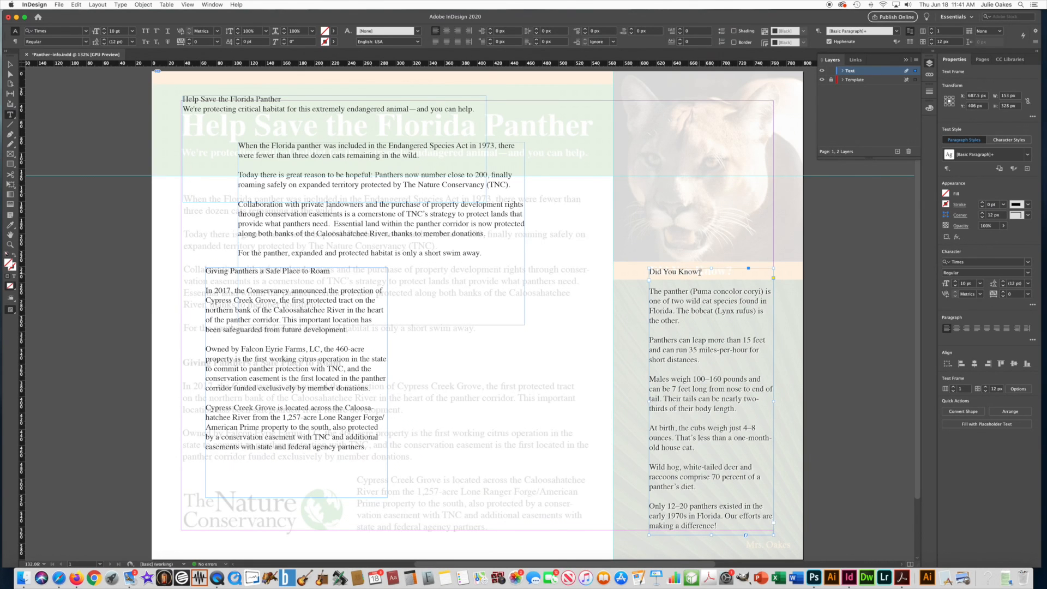
drag(701, 271, 648, 270)
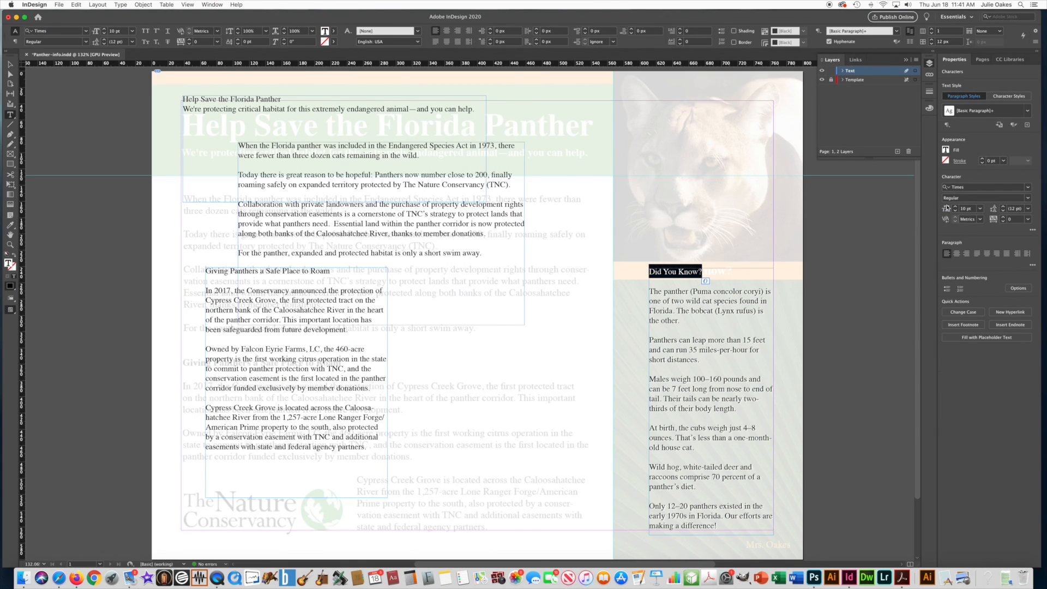
click(956, 199)
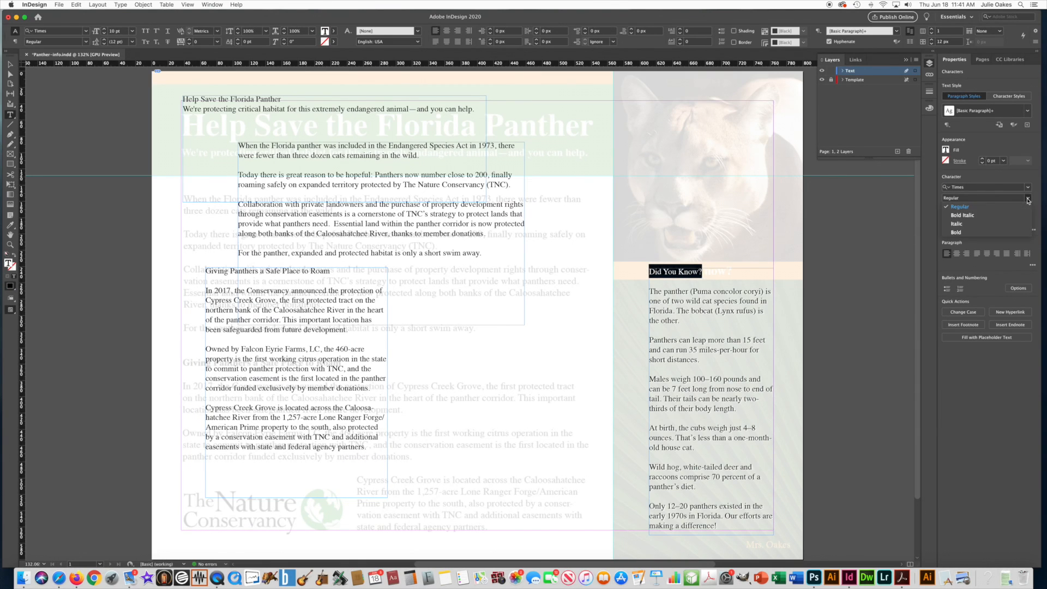
click(956, 224)
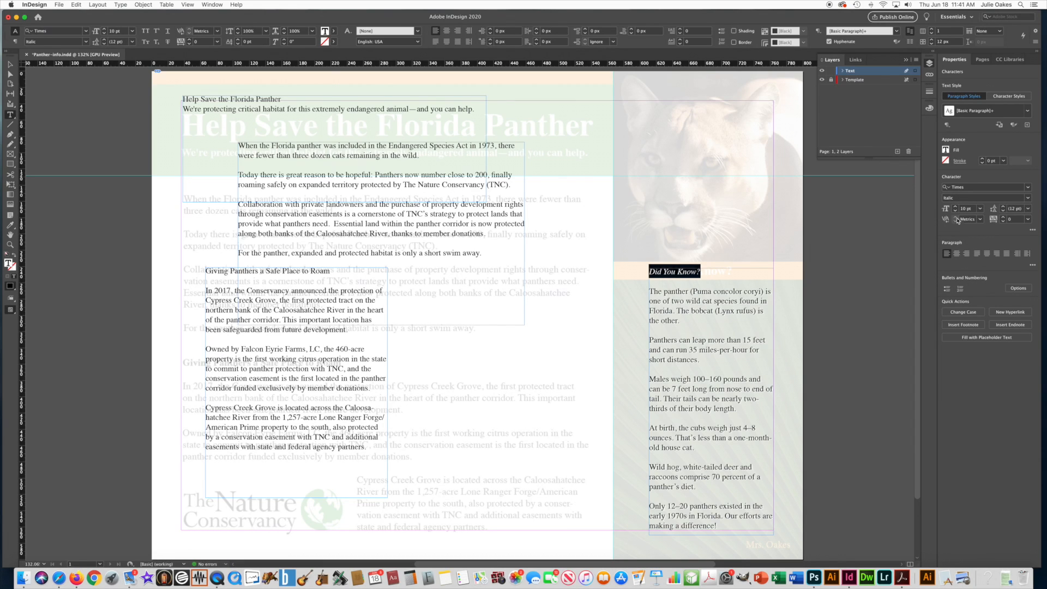
click(1028, 198)
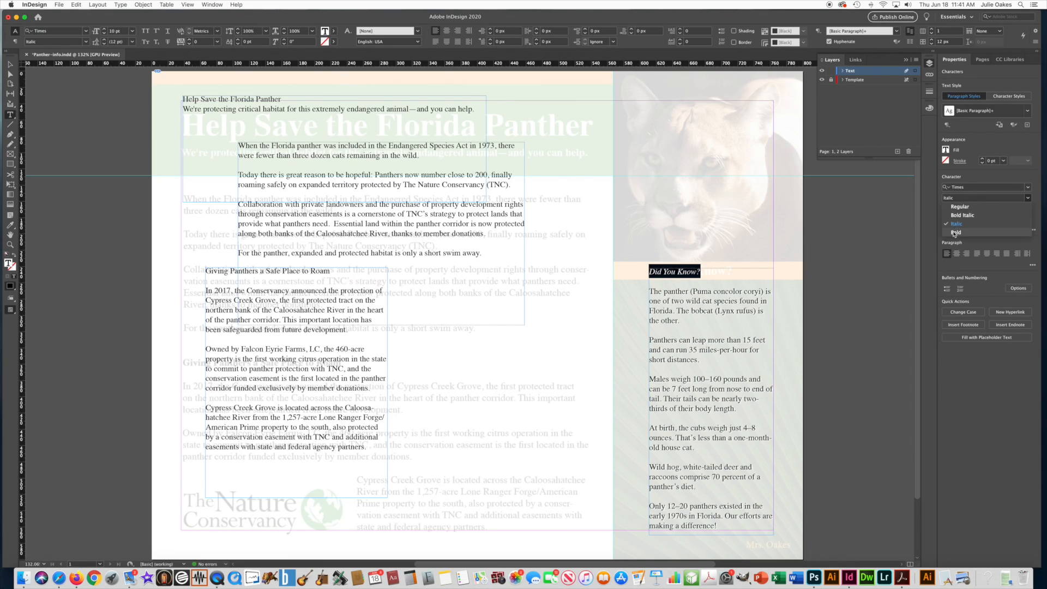
click(954, 234)
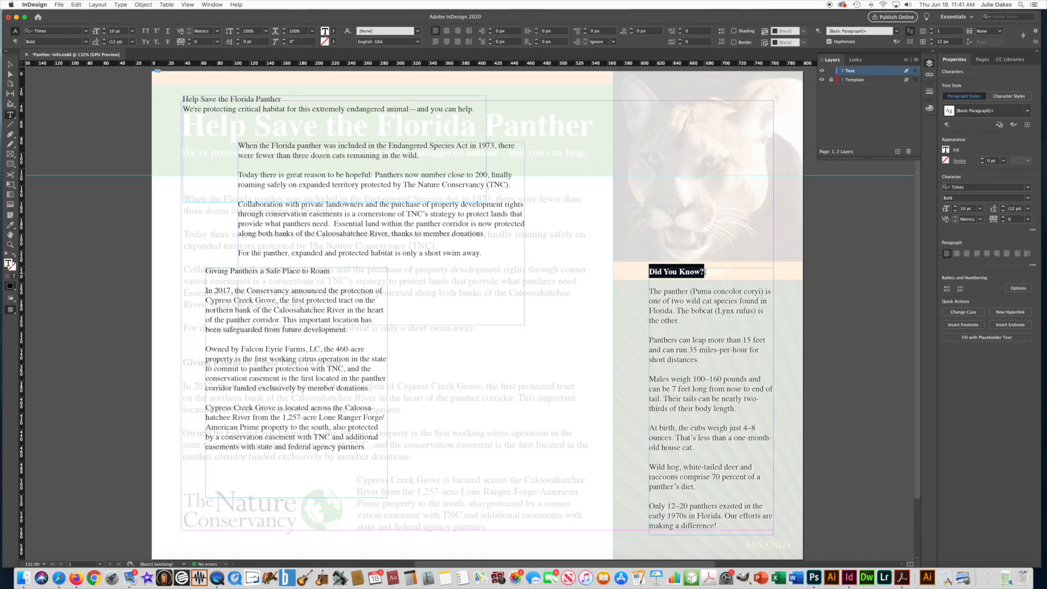
click(955, 207)
click(955, 207)
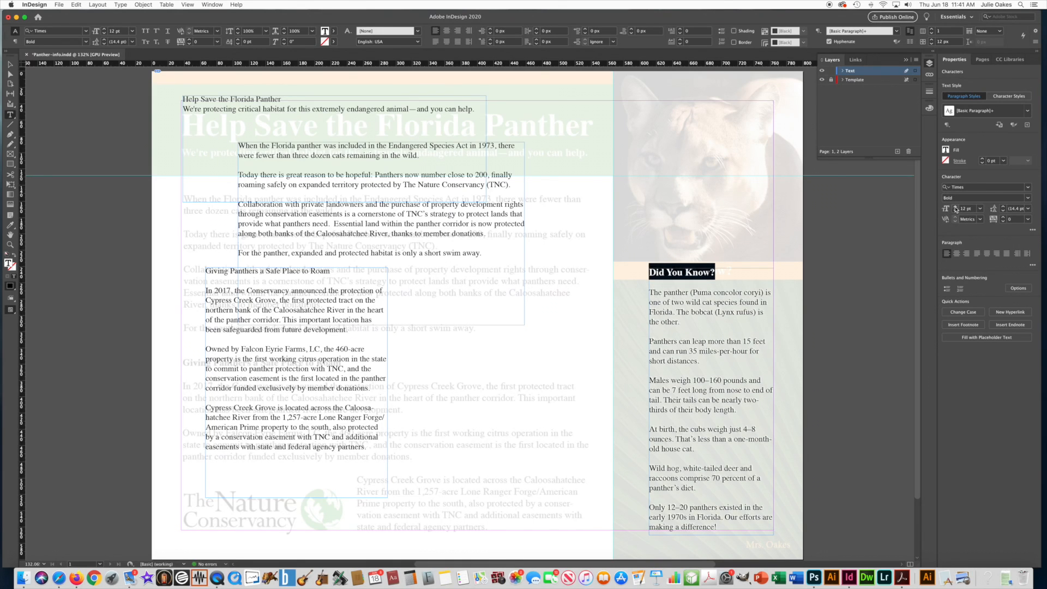
click(955, 207)
click(955, 208)
click(956, 207)
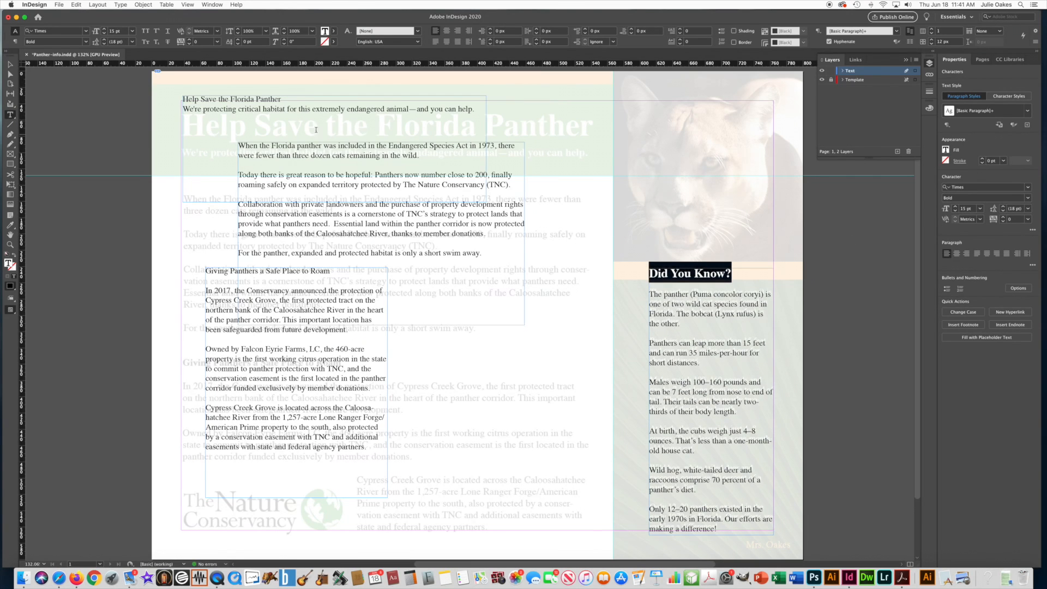
Nudge the sidebar text frame up 3 px to match the template heading, and deselect it
click(10, 65)
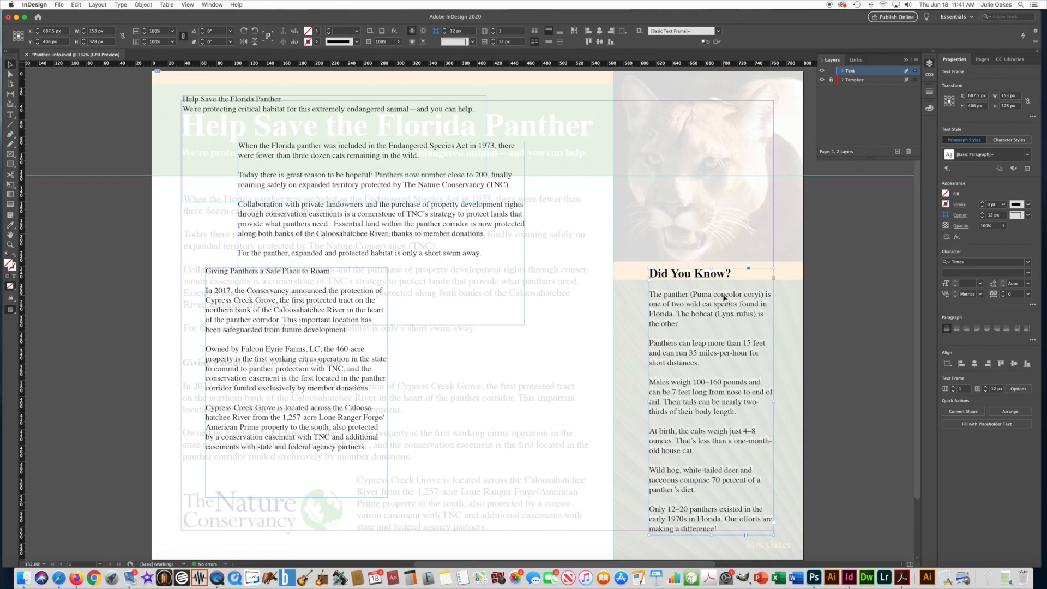
key(Up)
key(Up)
key(Up)
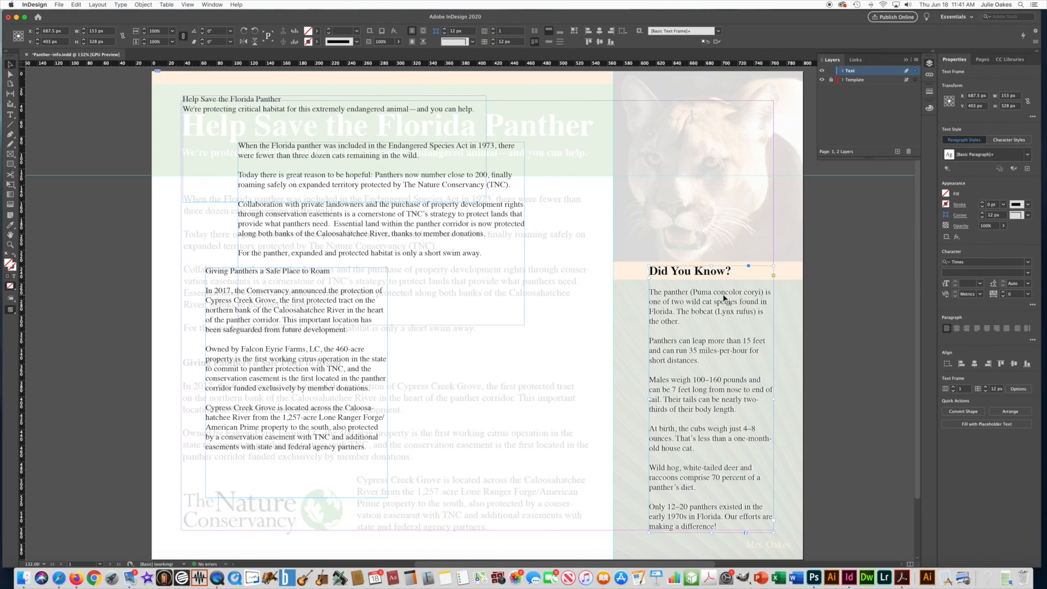
click(793, 330)
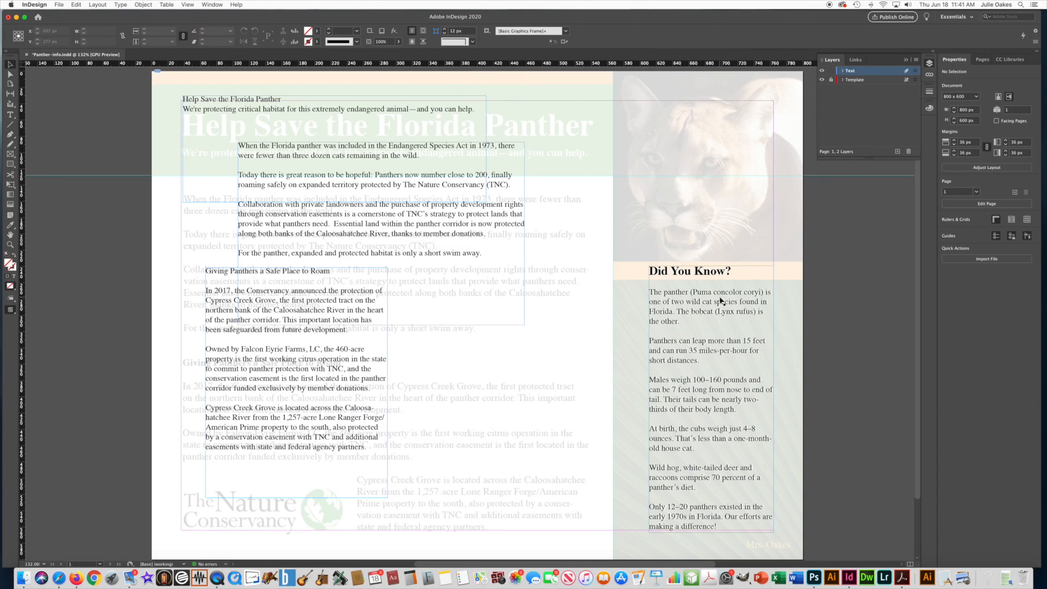
Reposition and resize the "Giving Panthers a Safe Place to Roam" frame over its template text, about 531 px wide and 215 px high
drag(233, 315, 209, 390)
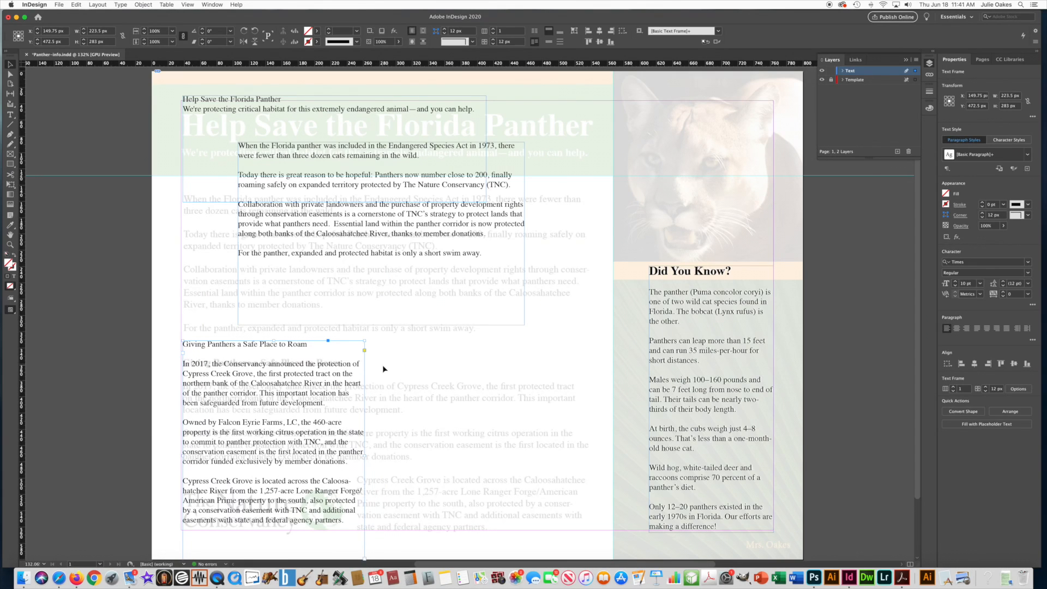
drag(365, 562, 609, 541)
drag(262, 288, 180, 355)
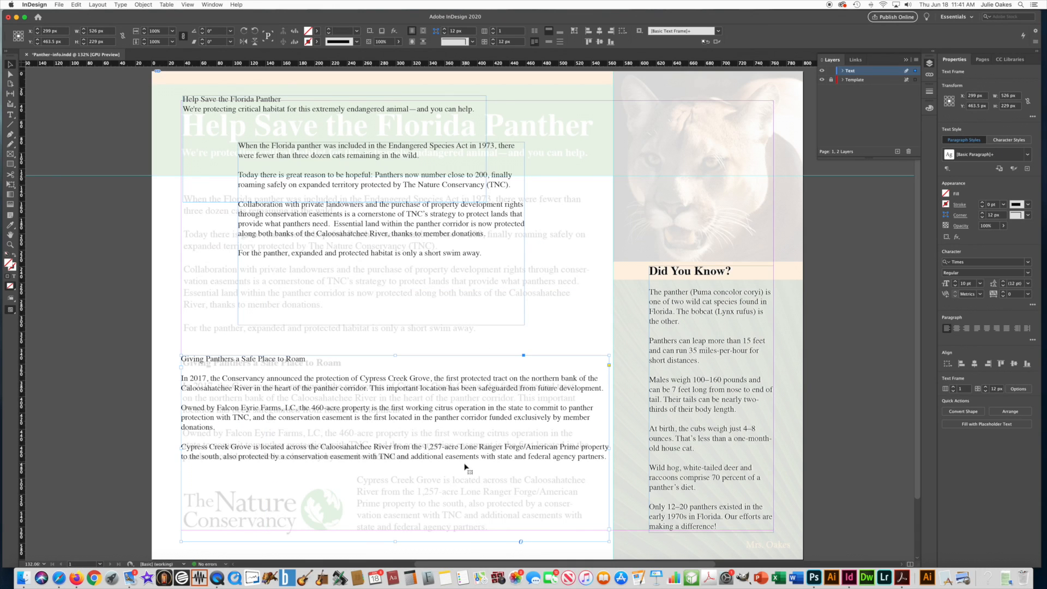
drag(608, 541, 613, 530)
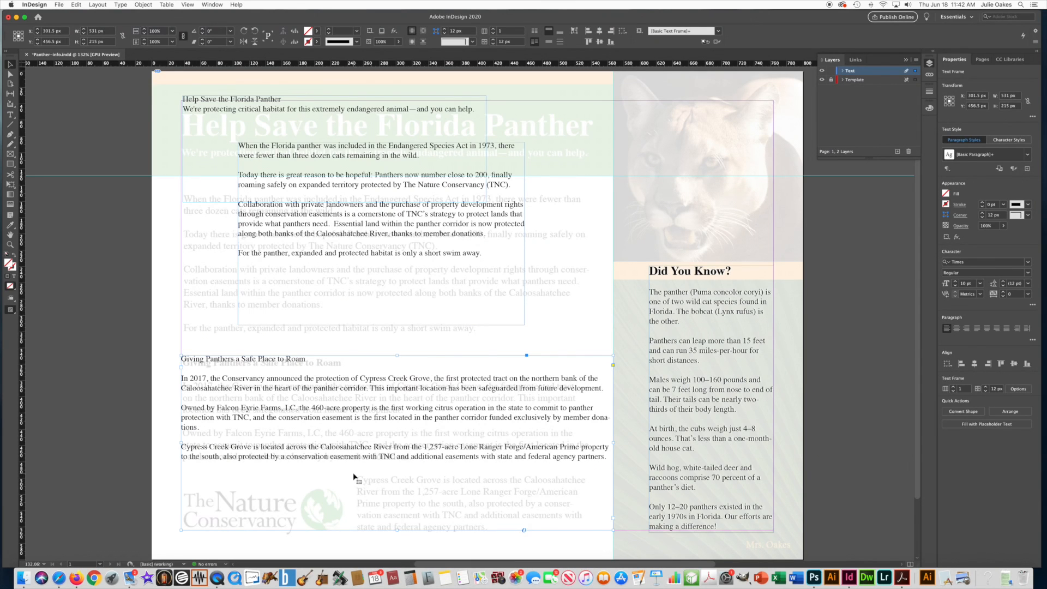
Set all text in the "Giving Panthers a Safe Place to Roam" frame to 13 pt
click(9, 115)
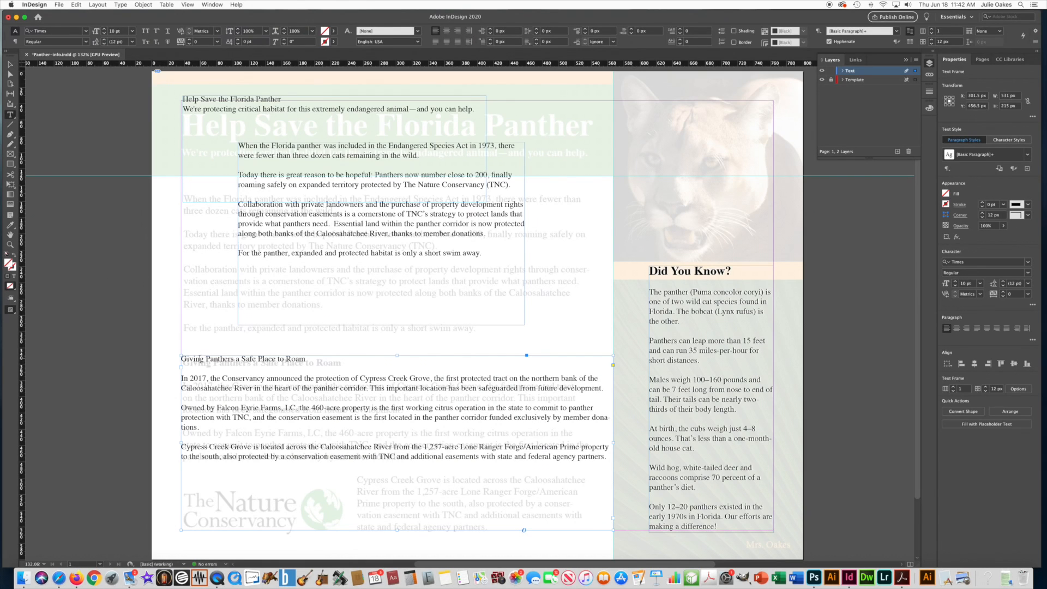
drag(182, 359, 218, 360)
click(221, 358)
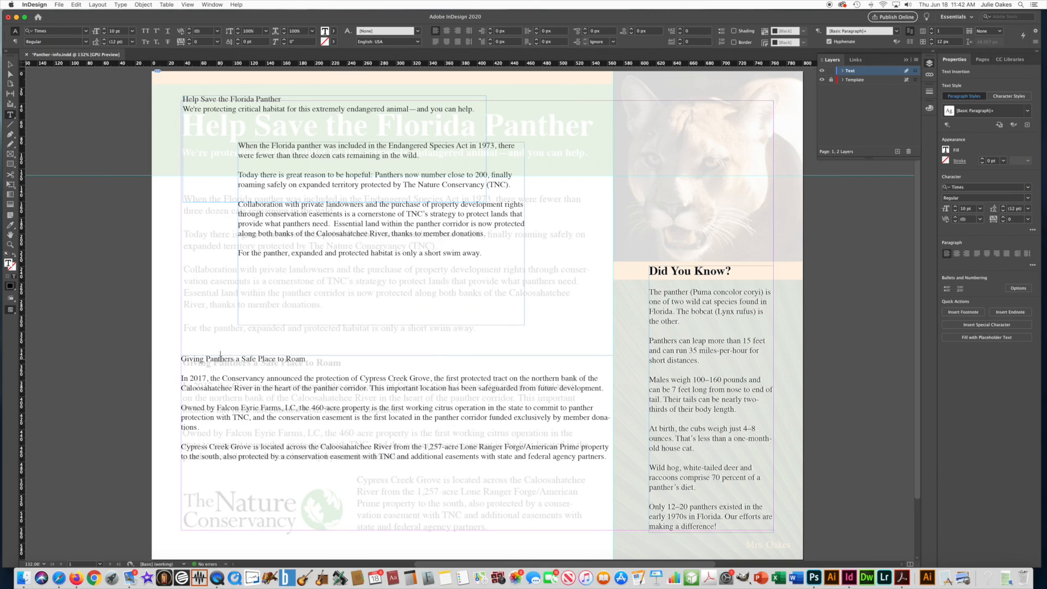
key(super+a)
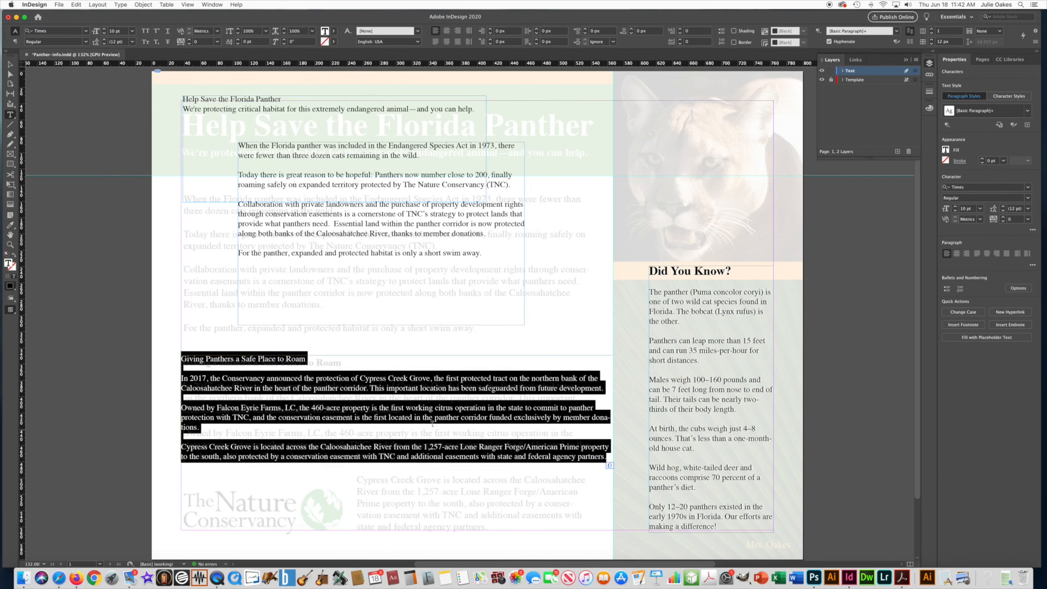
click(955, 207)
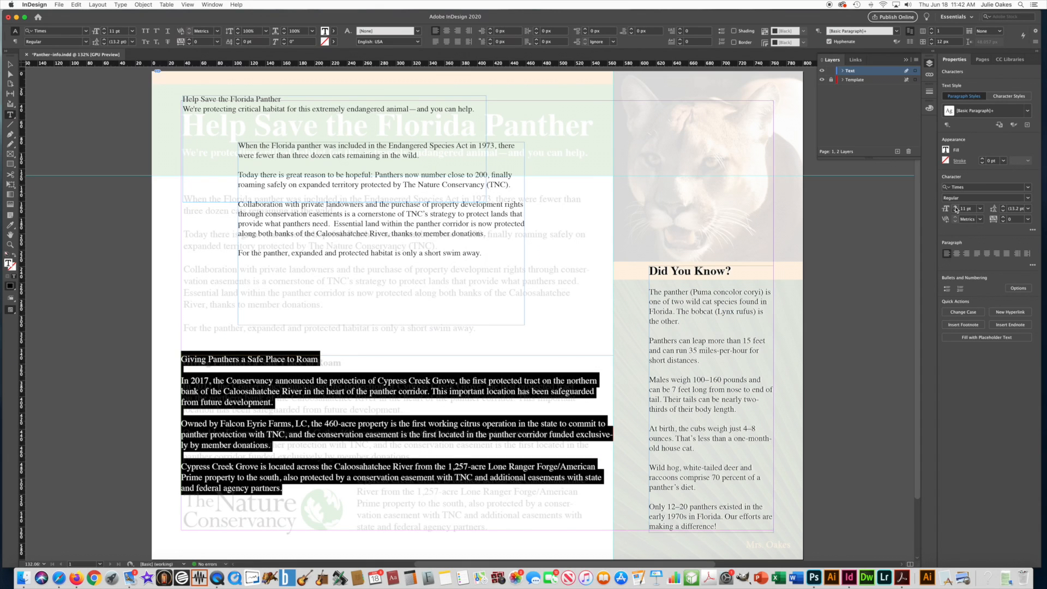
click(955, 206)
click(955, 206)
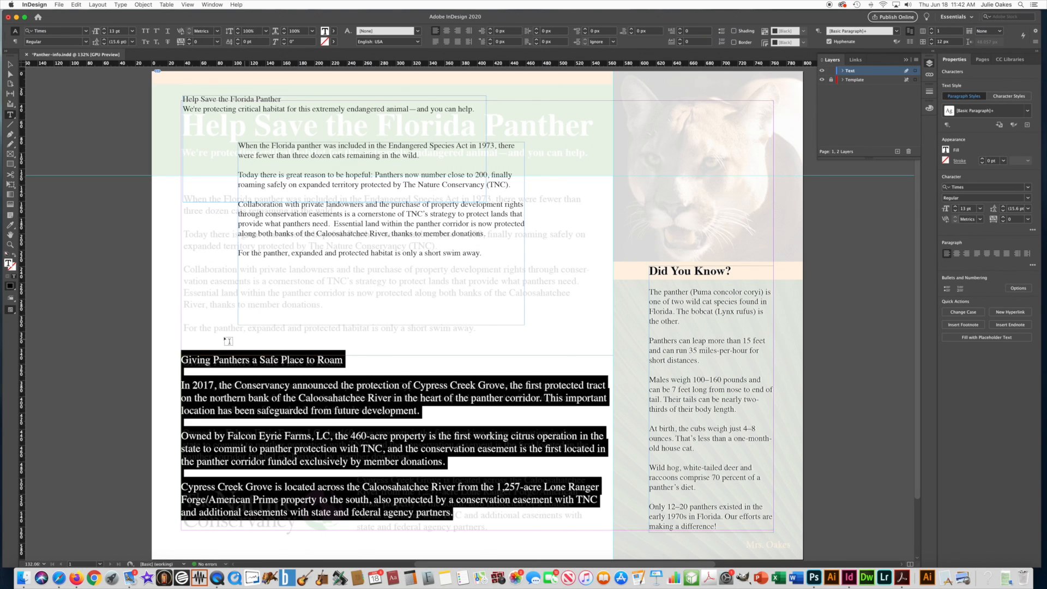
Make the heading line "Giving Panthers a Safe Place to Roam" bold
click(341, 359)
drag(341, 359, 180, 359)
click(1027, 198)
click(955, 233)
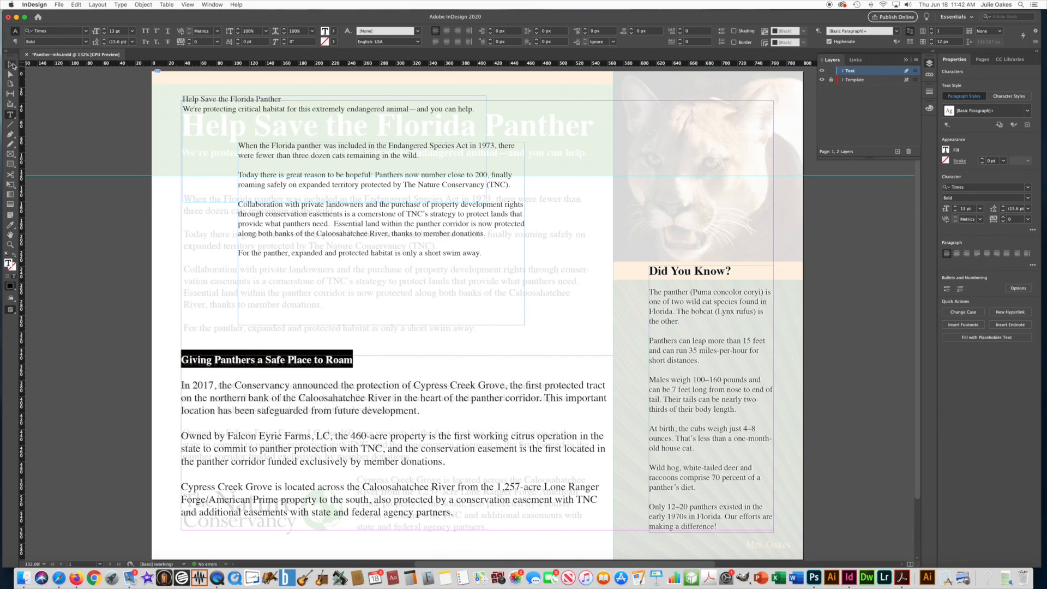
Nudge the "Giving Panthers a Safe Place to Roam" text frame down 2 px to line up with the template
click(10, 65)
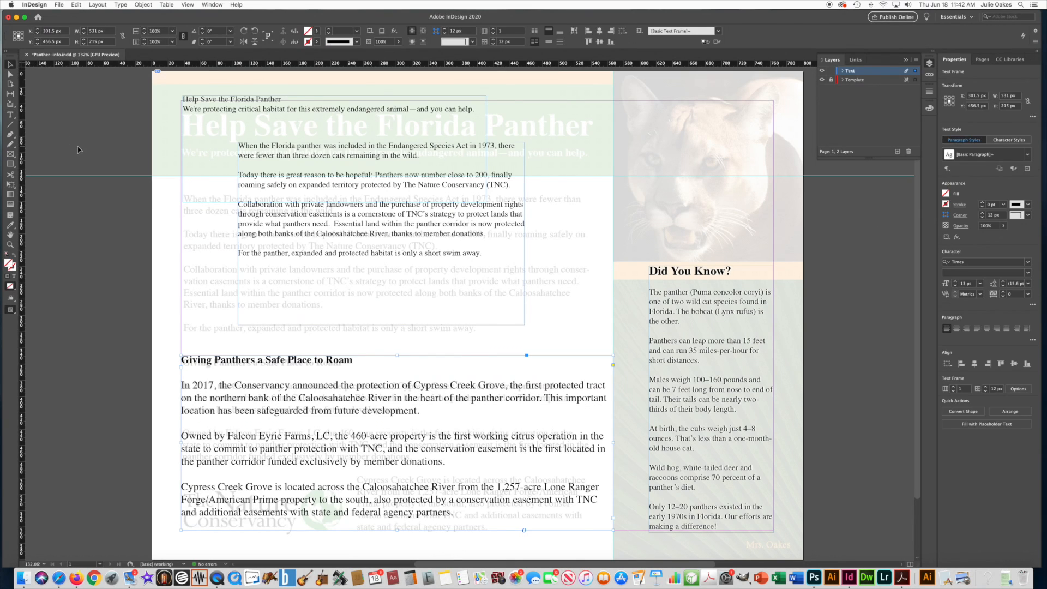
key(Down)
key(Down)
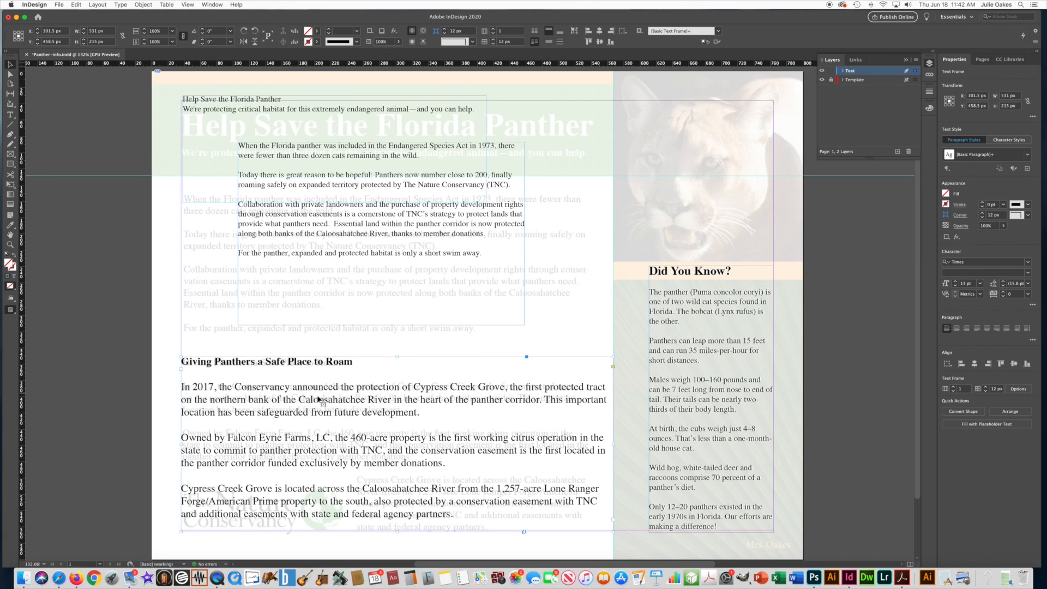
Set the leading of the three body paragraphs under "Giving Panthers a Safe Place to Roam" to 14 pt
click(10, 115)
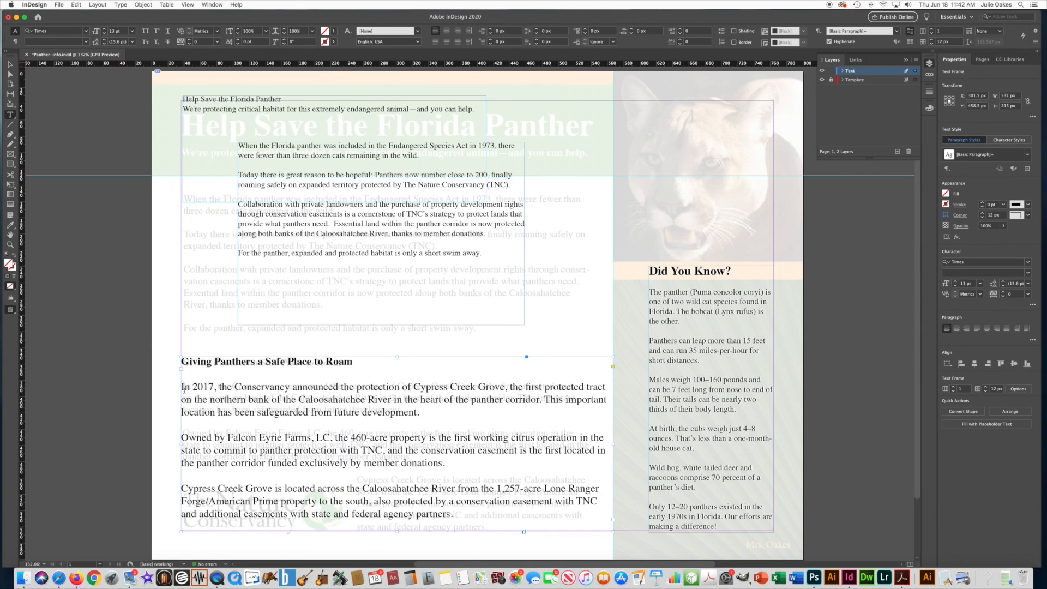
drag(182, 386, 503, 512)
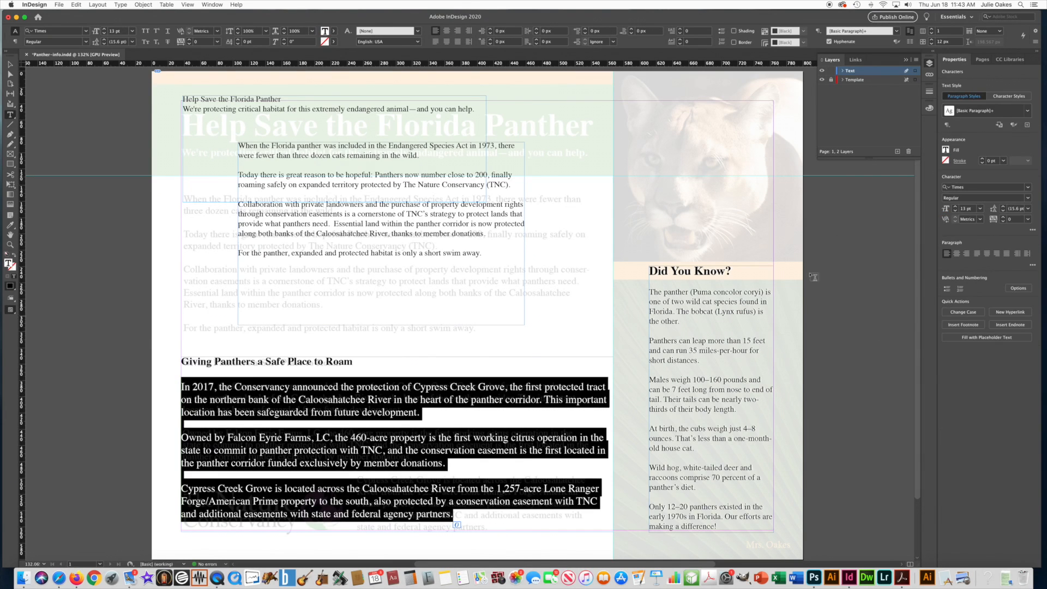
click(1004, 212)
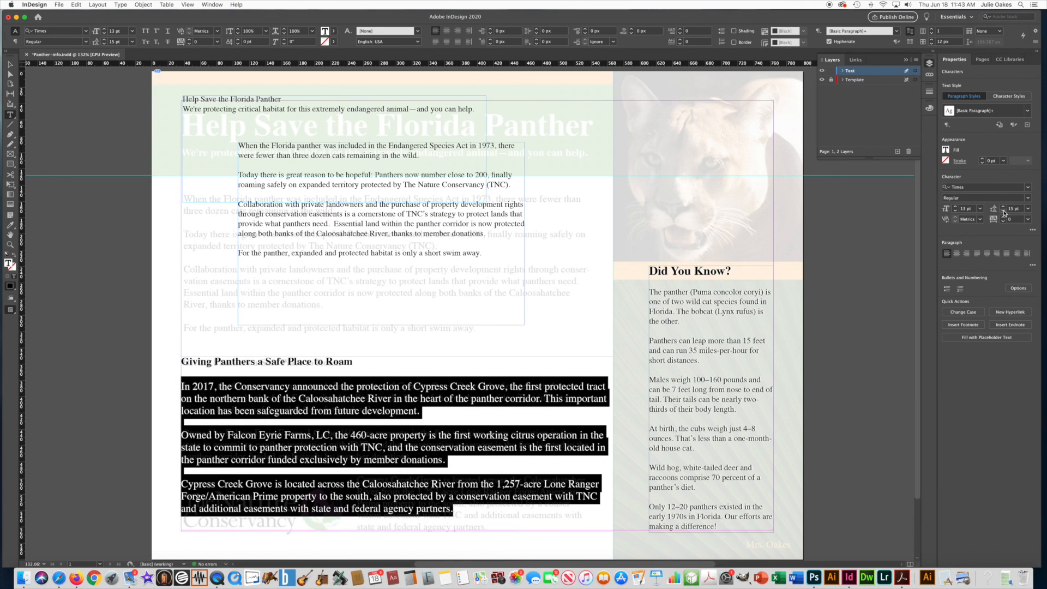
click(1002, 216)
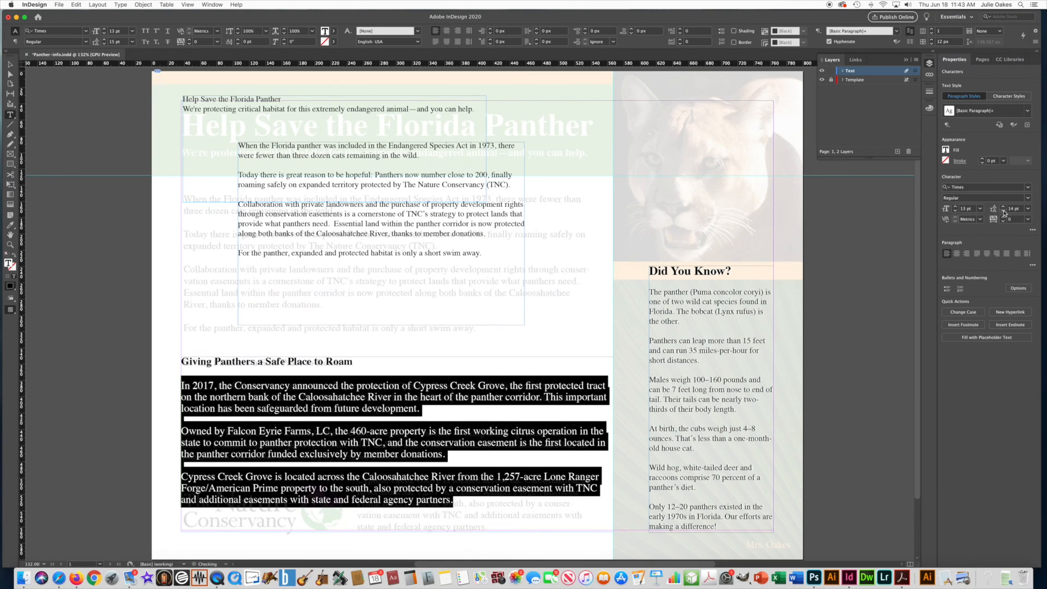
click(12, 65)
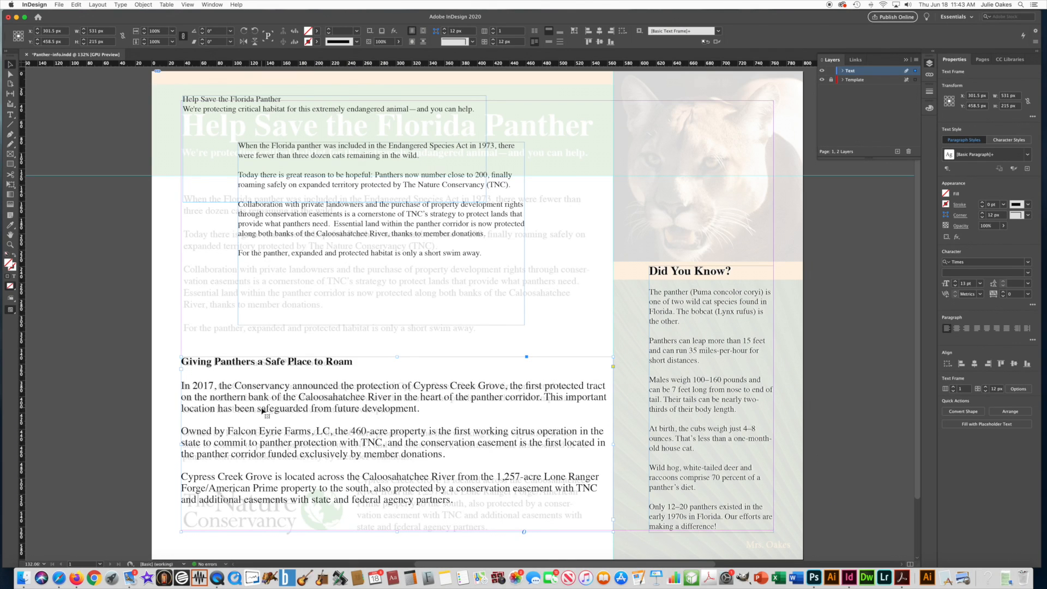
Move the "When the Florida panther" intro frame over its template text and resize it to about 531 px wide and 171 px high
scroll(257, 410, right, 1)
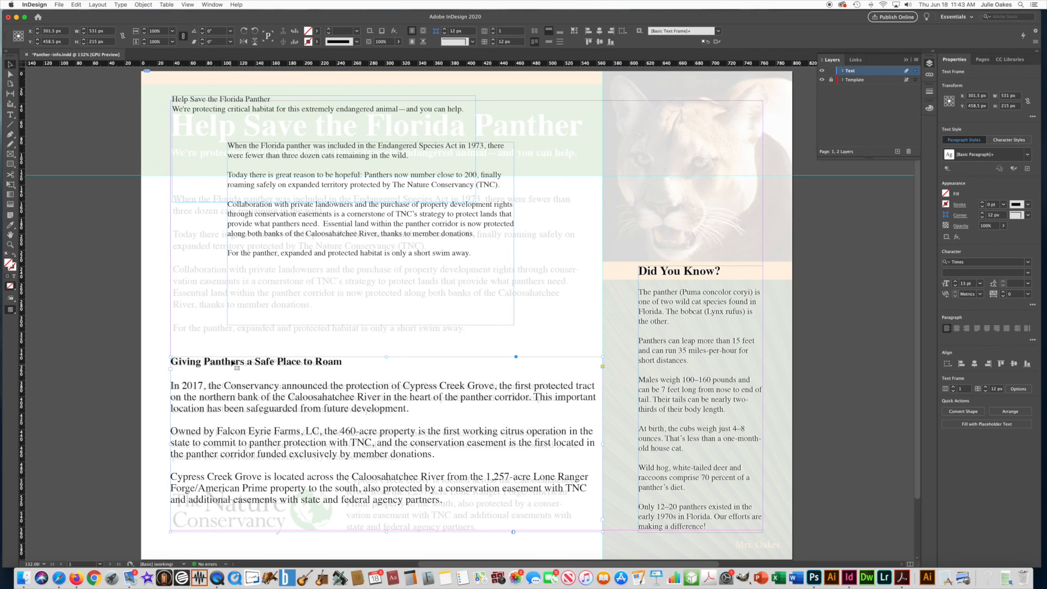
click(271, 219)
drag(271, 219, 211, 268)
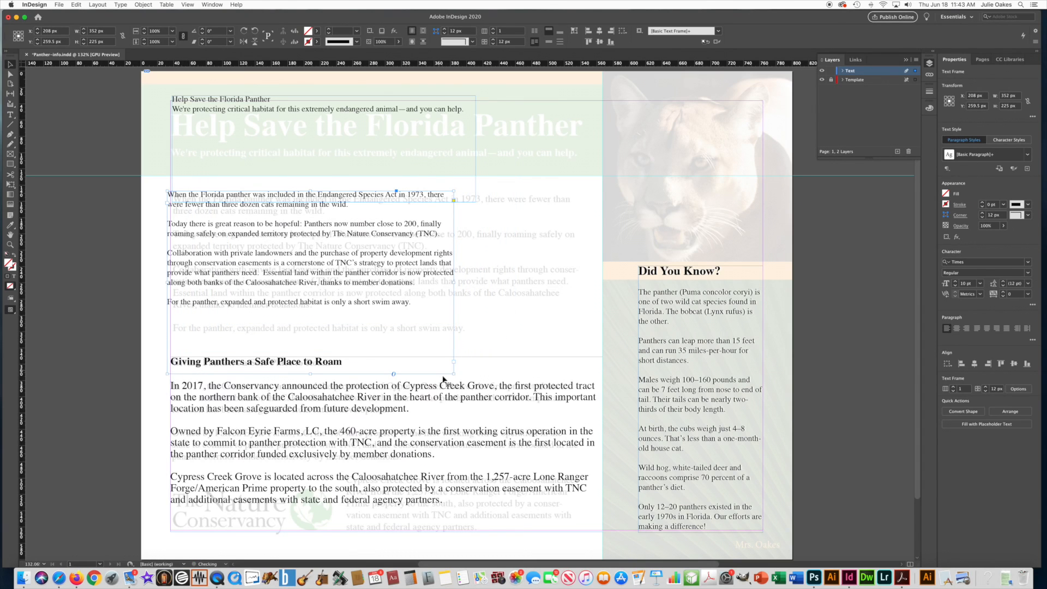
drag(453, 373, 602, 339)
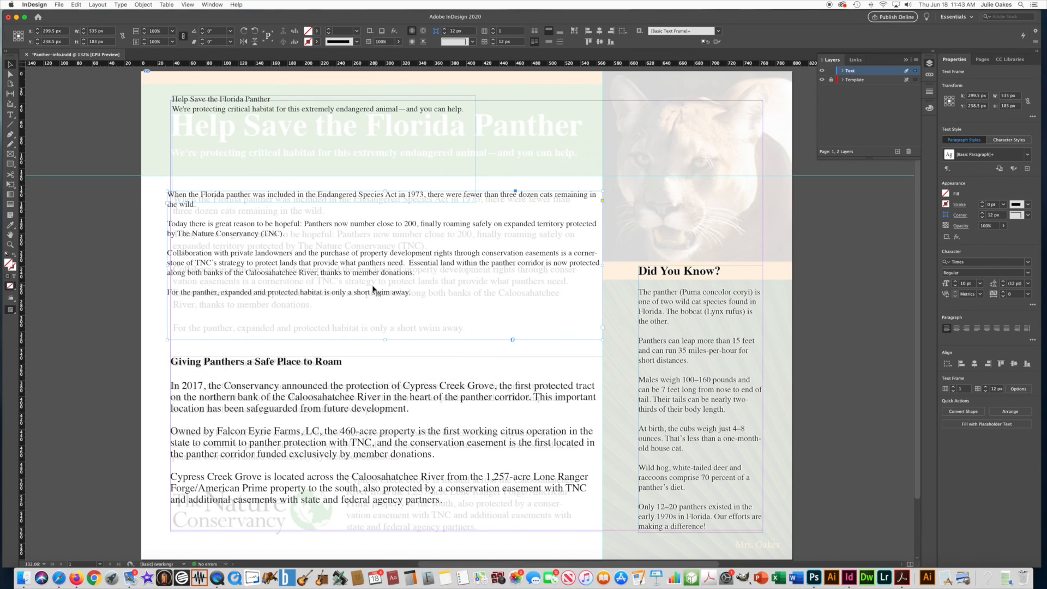
drag(168, 264, 170, 265)
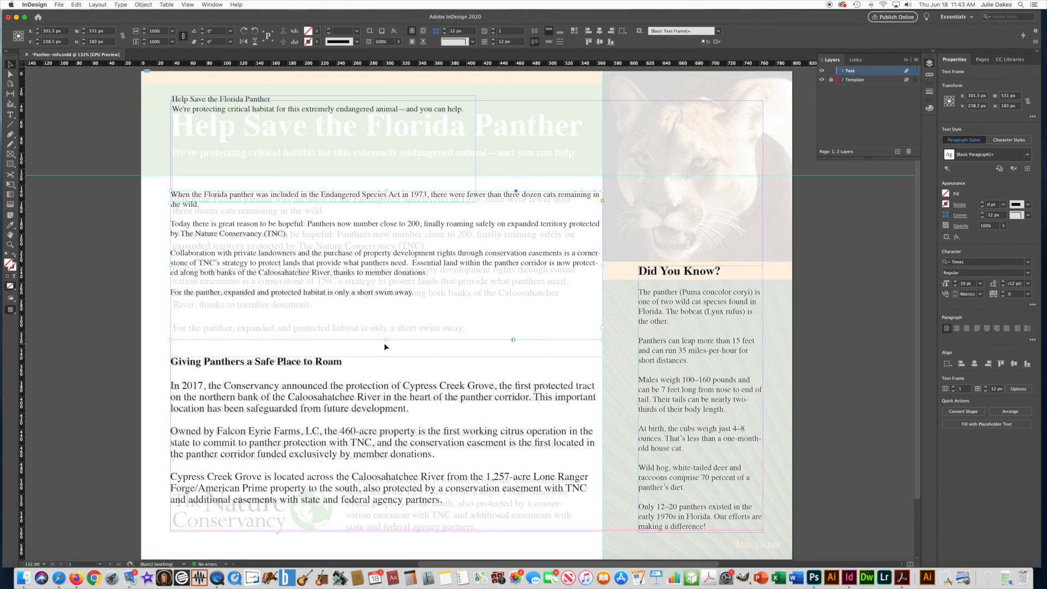
drag(389, 340, 387, 330)
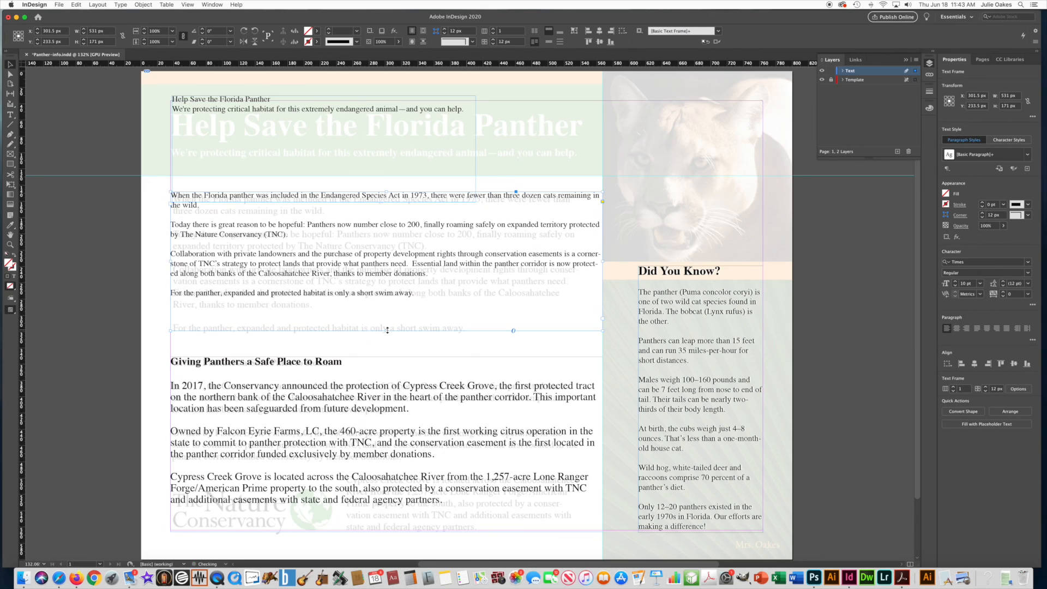
Nudge the "When the Florida panther" intro frame down about 31 px, against the top of the "Giving Panthers" frame
key(Down)
key(Down)
key(Down)
key(Down)
key(Down)
key(Down)
key(Down)
key(Down)
key(Down)
key(Down)
key(Down)
key(Down)
key(Down)
key(Down)
key(Down)
key(Down)
key(Down)
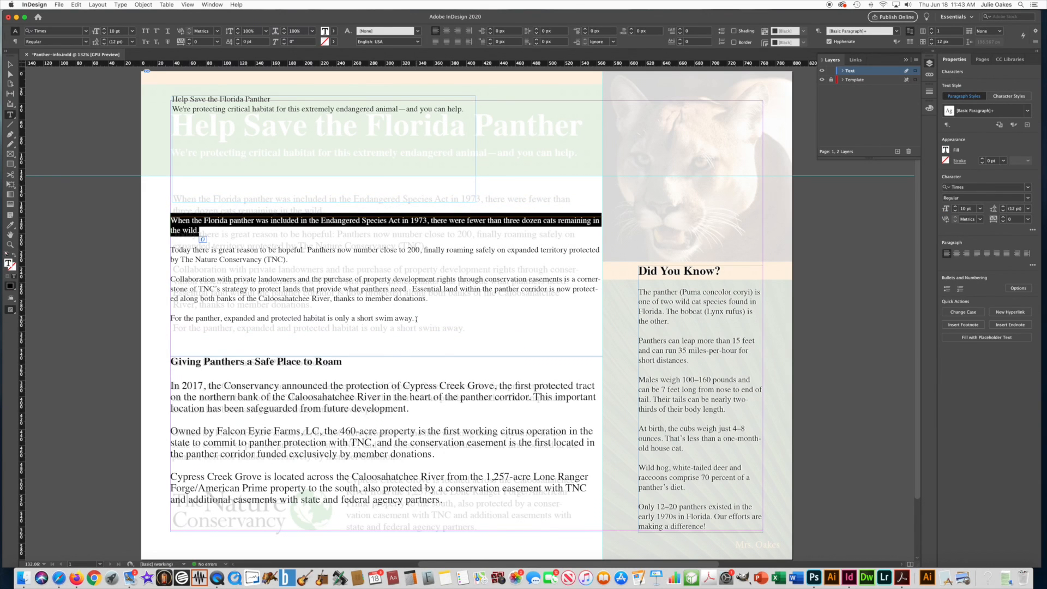
Set all text in the "When the Florida panther" intro frame to 12 pt
drag(416, 319, 166, 217)
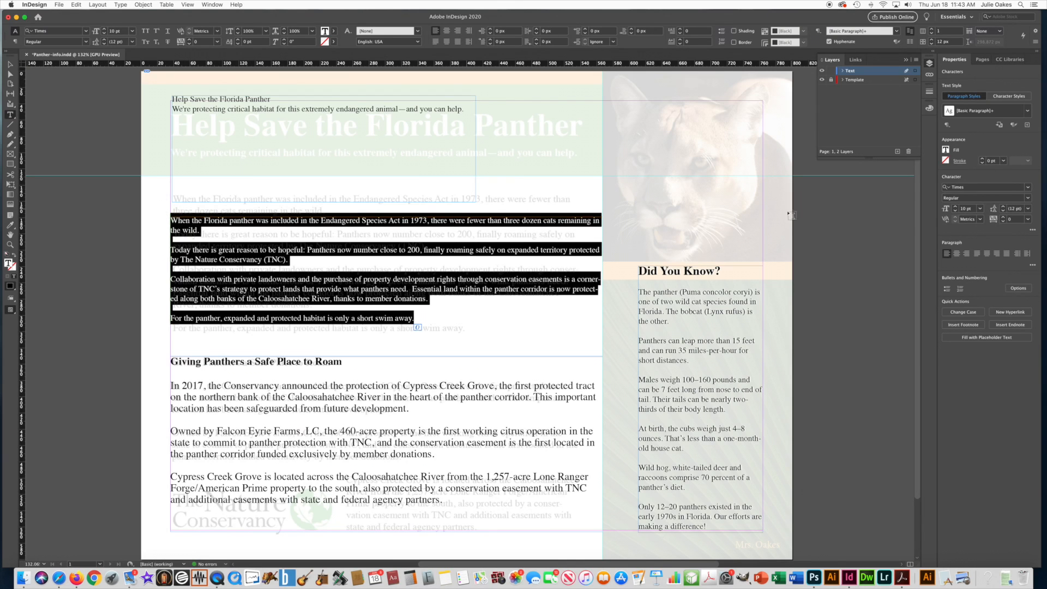
click(955, 207)
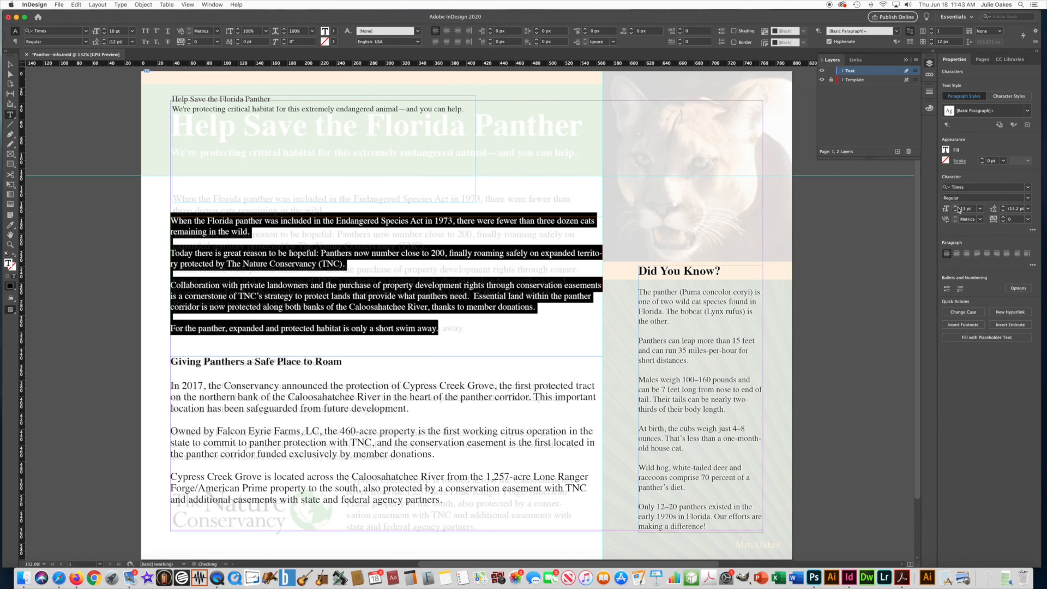
click(956, 207)
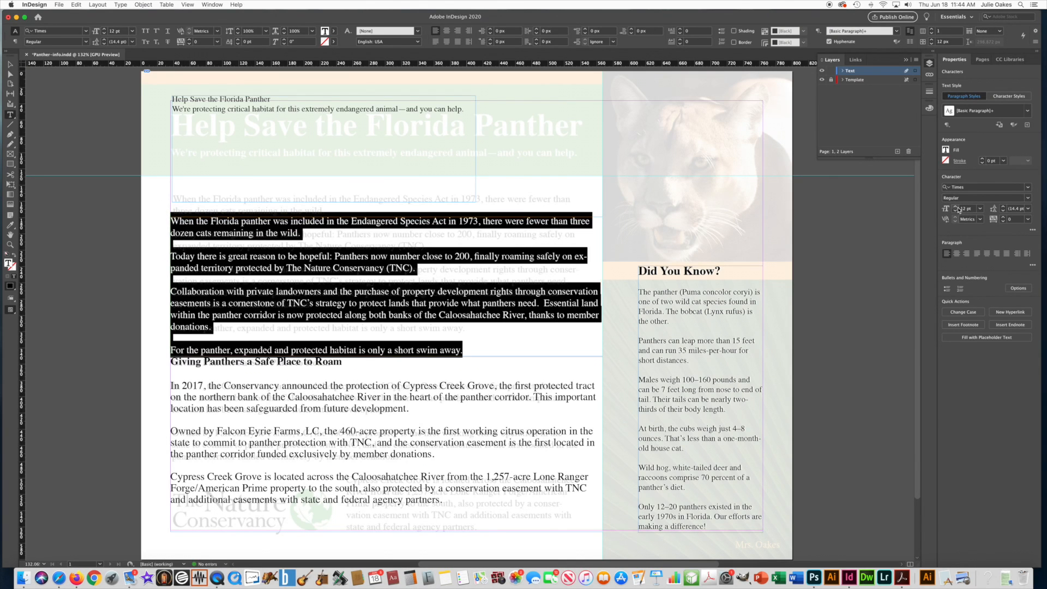
Nudge the intro frame up to a Y position of 236.5 px so its first line overlays the template text
click(10, 63)
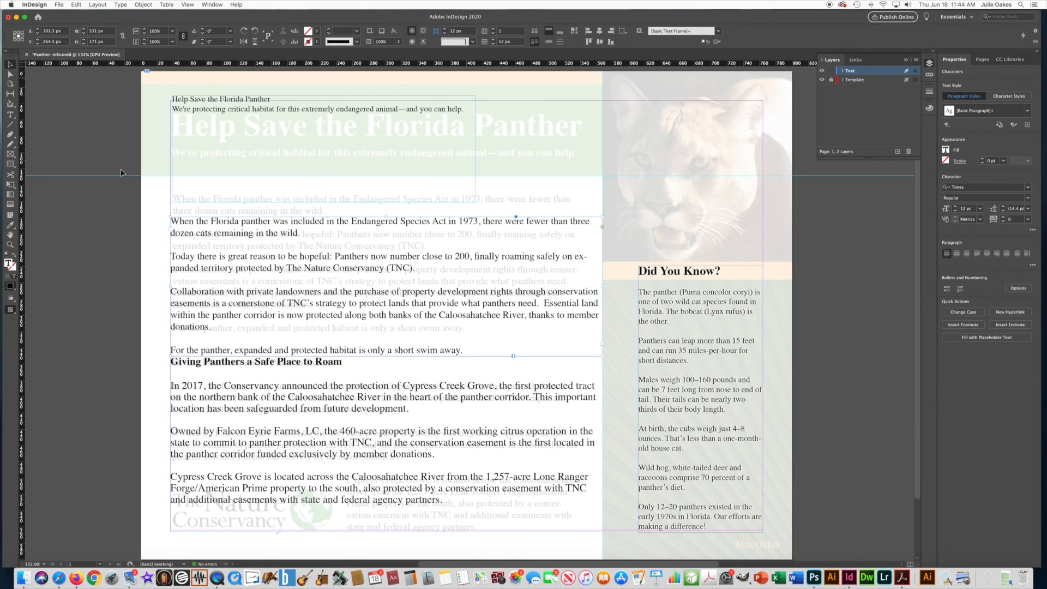
key(Up)
key(Up)
key(Up)
key(Up)
key(Up)
key(Up)
key(Up)
key(Up)
key(Up)
key(Up)
key(Up)
key(Up)
key(Up)
key(Up)
key(Up)
key(Up)
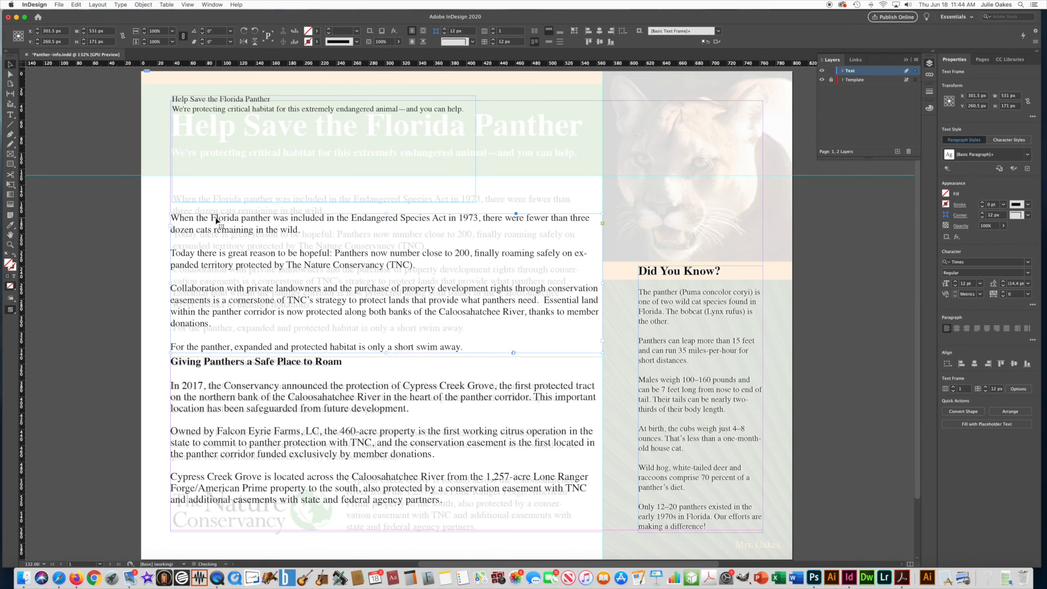
key(Up)
key(Up)
key(Up)
key(Up)
key(Up)
key(Up)
key(Up)
key(Up)
key(Up)
key(Up)
key(Up)
key(Up)
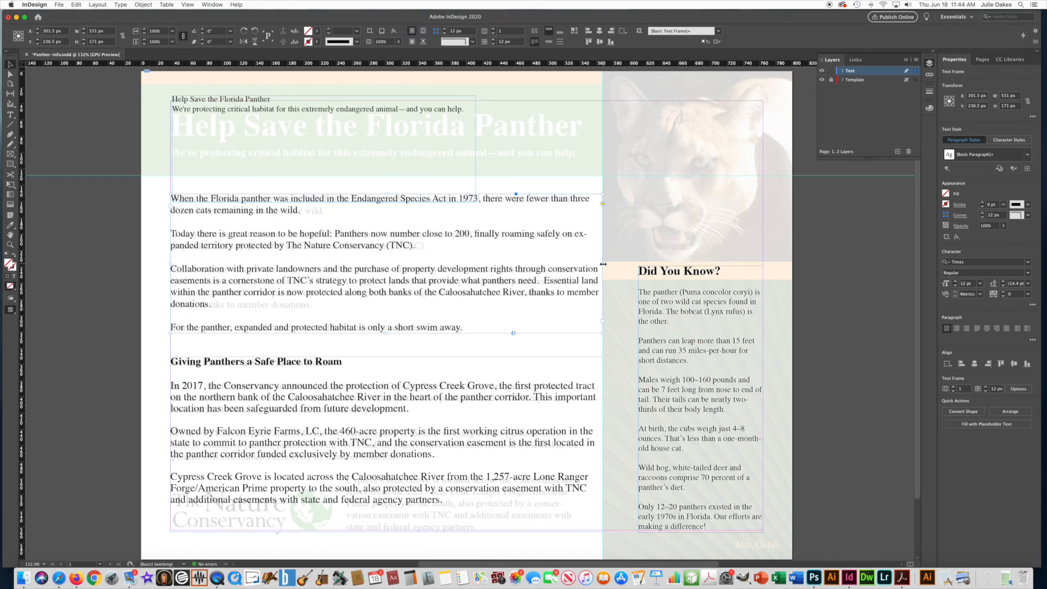
Narrow the intro frame and the "Giving Panthers a Safe Place to Roam" frame from their right edges to about 503 px wide
drag(603, 264, 595, 264)
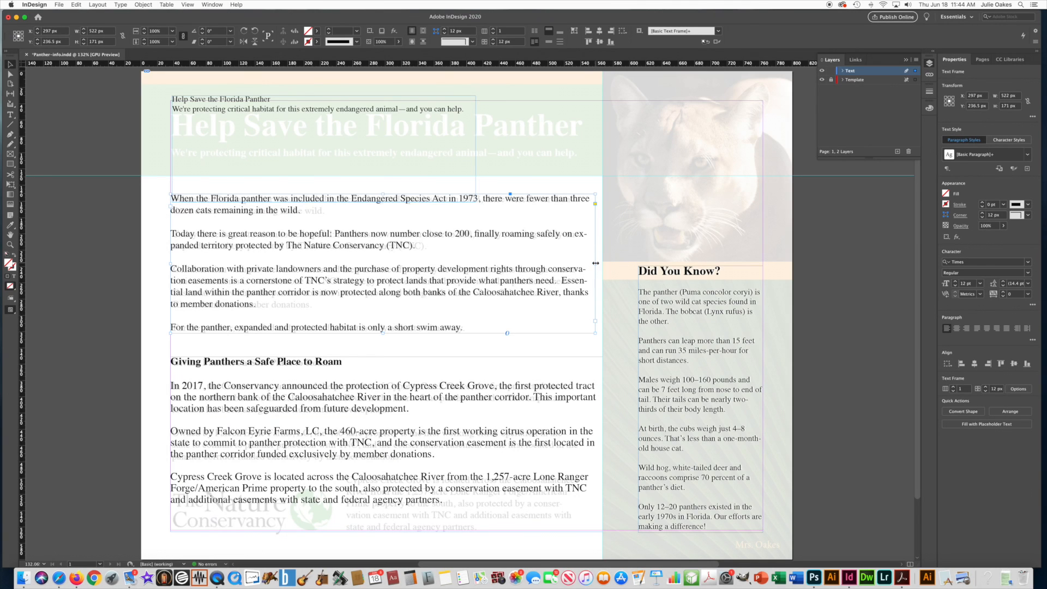
drag(597, 264, 580, 263)
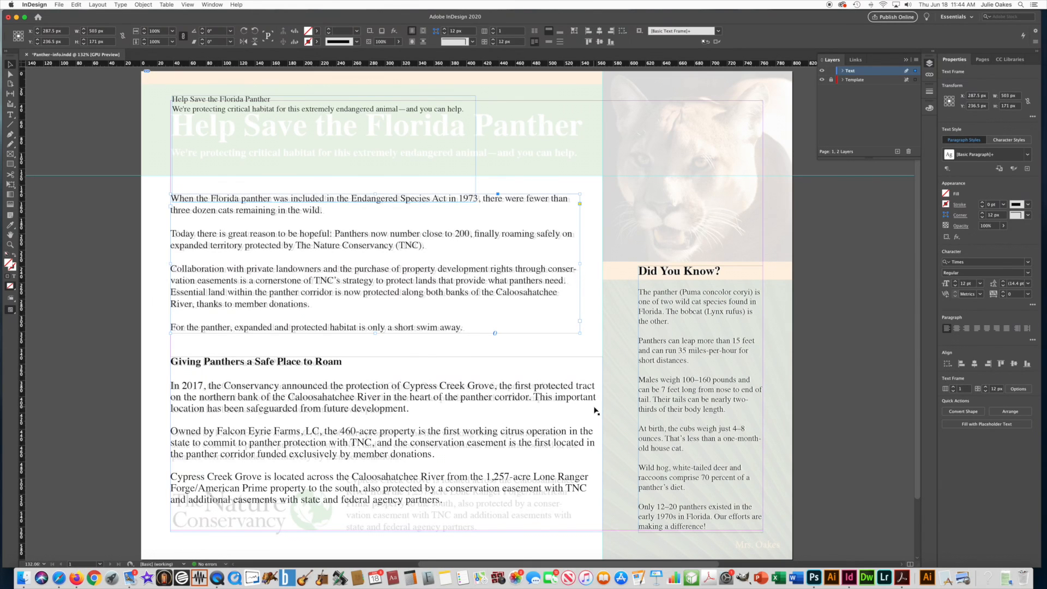
click(556, 445)
drag(599, 446, 589, 443)
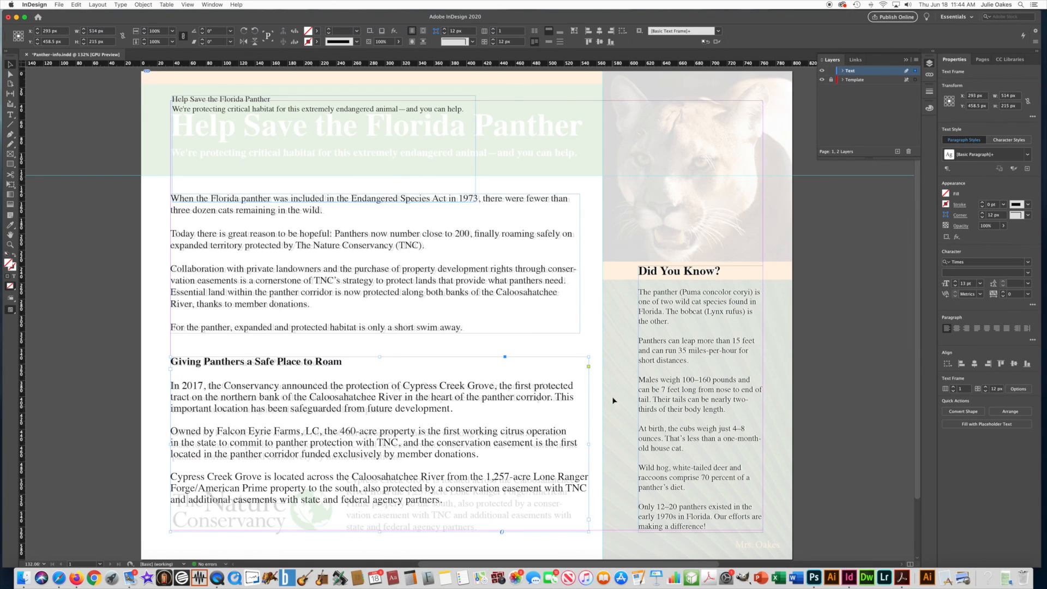
drag(589, 444, 580, 445)
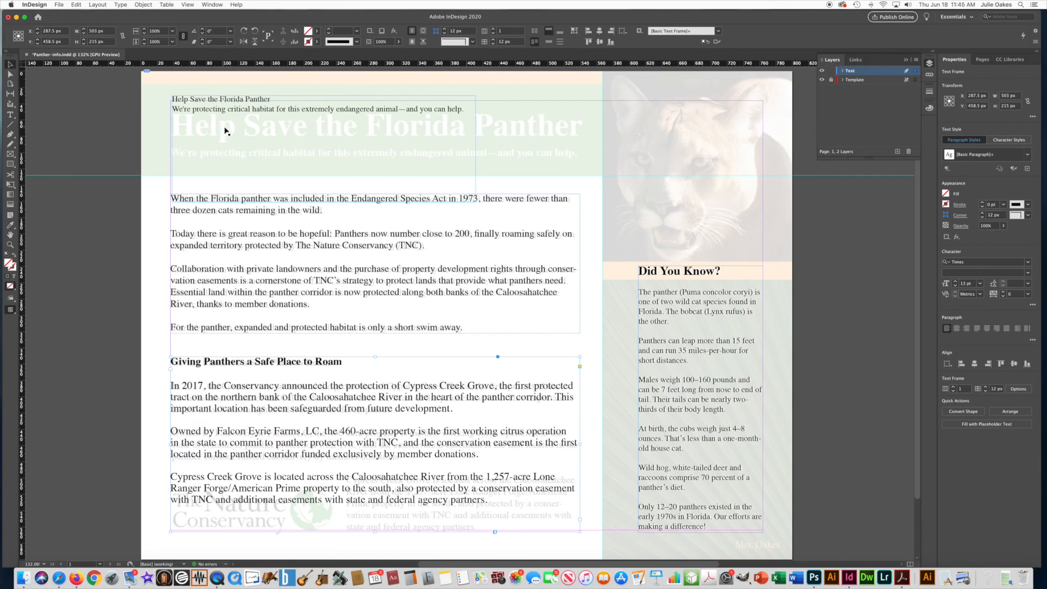
Resize the "Help Save the Florida Panther" title frame to about 517 px wide and 84 px high
click(293, 180)
drag(324, 204, 325, 163)
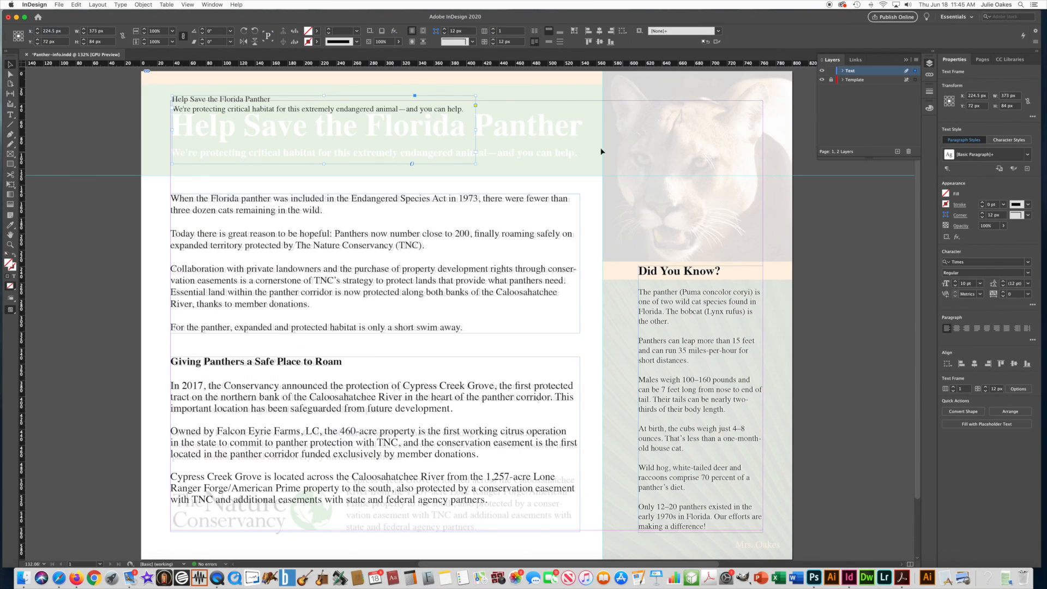
drag(477, 129, 594, 129)
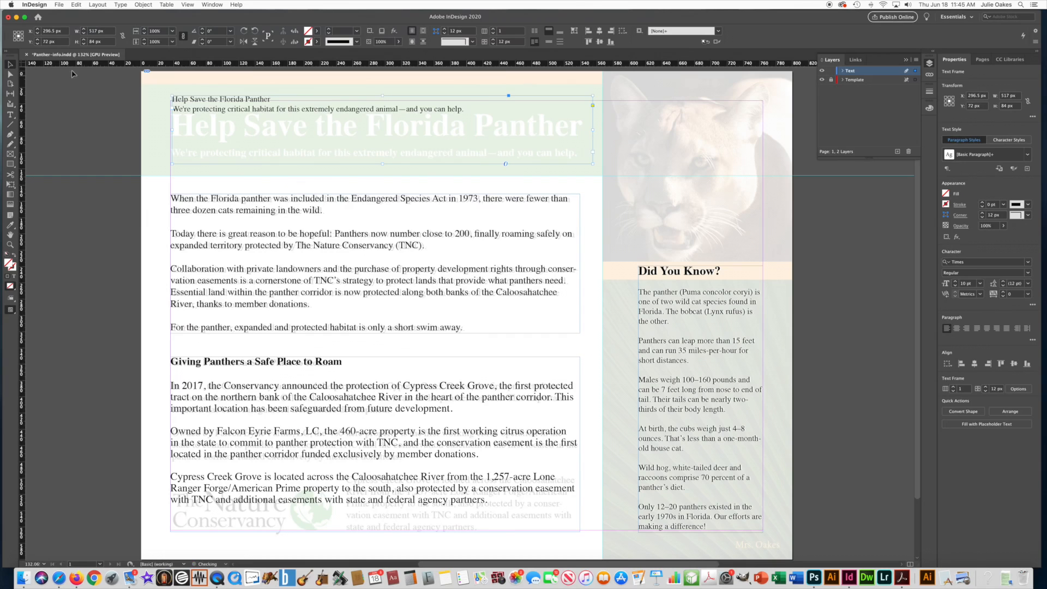
Make the title line "Help Save the Florida Panther" bold
click(11, 115)
drag(271, 98, 171, 98)
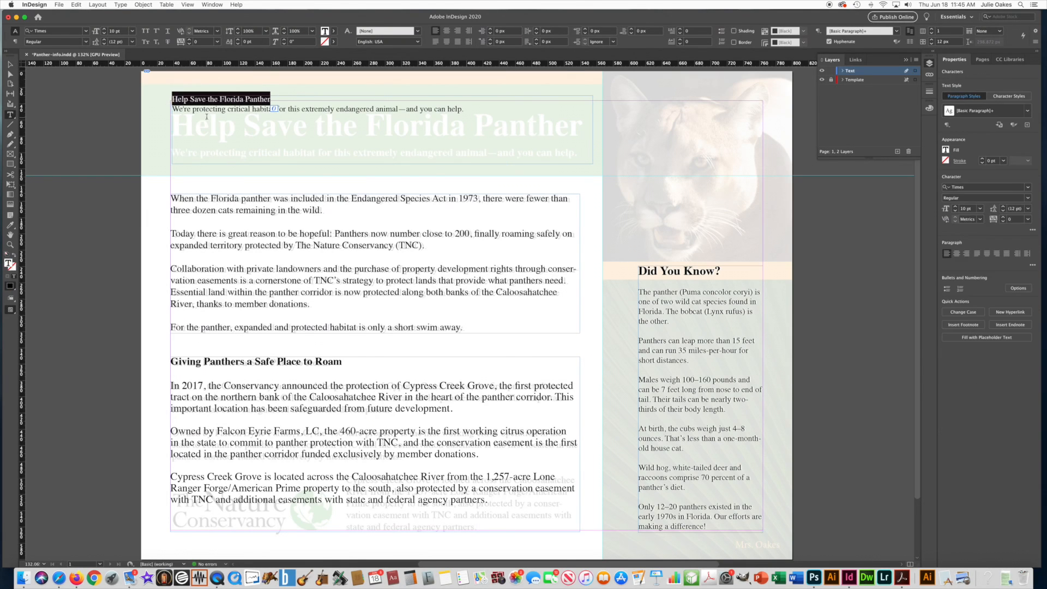
click(1028, 200)
click(960, 231)
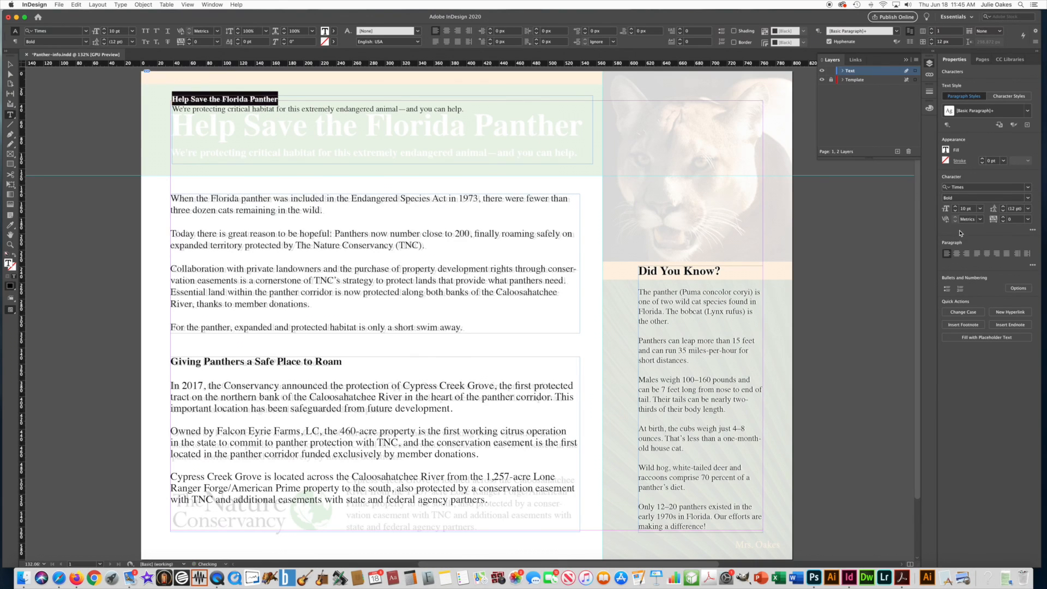
Try a 40 pt font size on the title line "Help Save the Florida Panther"
click(971, 212)
text(40)
key(Return)
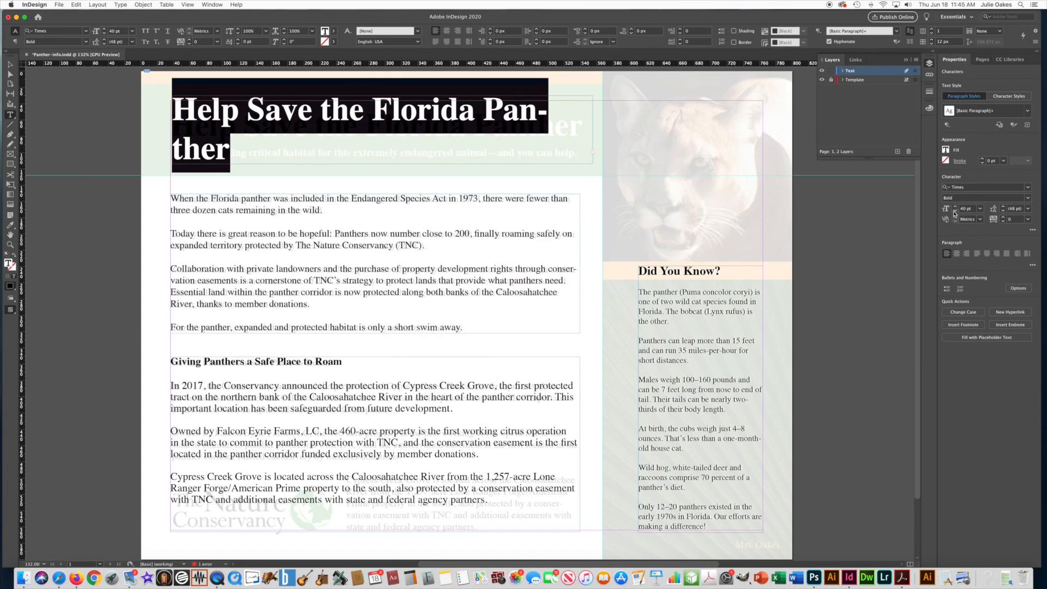
Reduce the title line's font size to 35 pt, then raise it to 39 pt to match the template title
click(974, 211)
text(35)
key(Return)
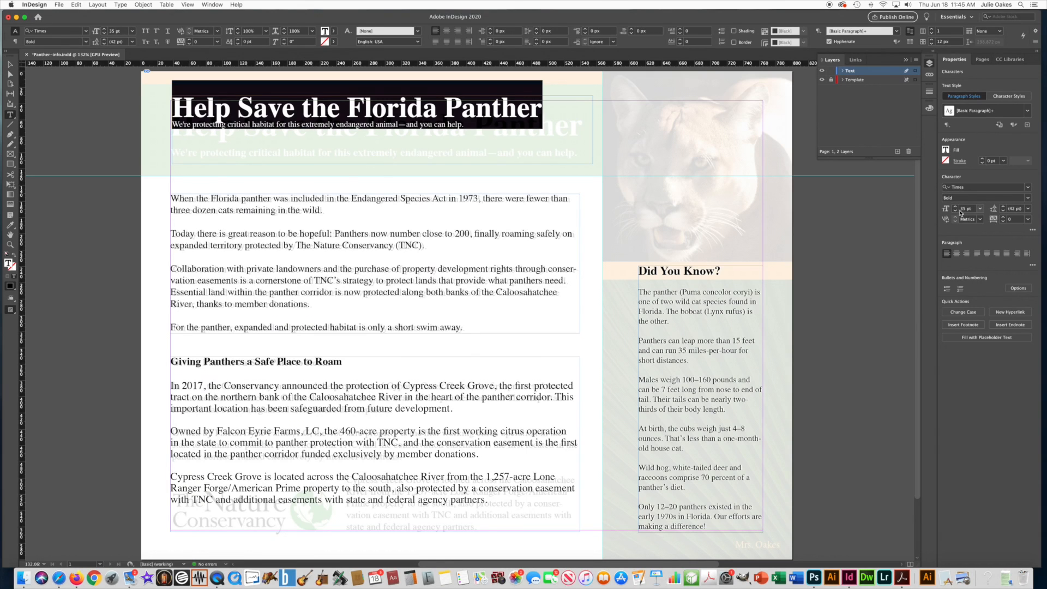
click(955, 207)
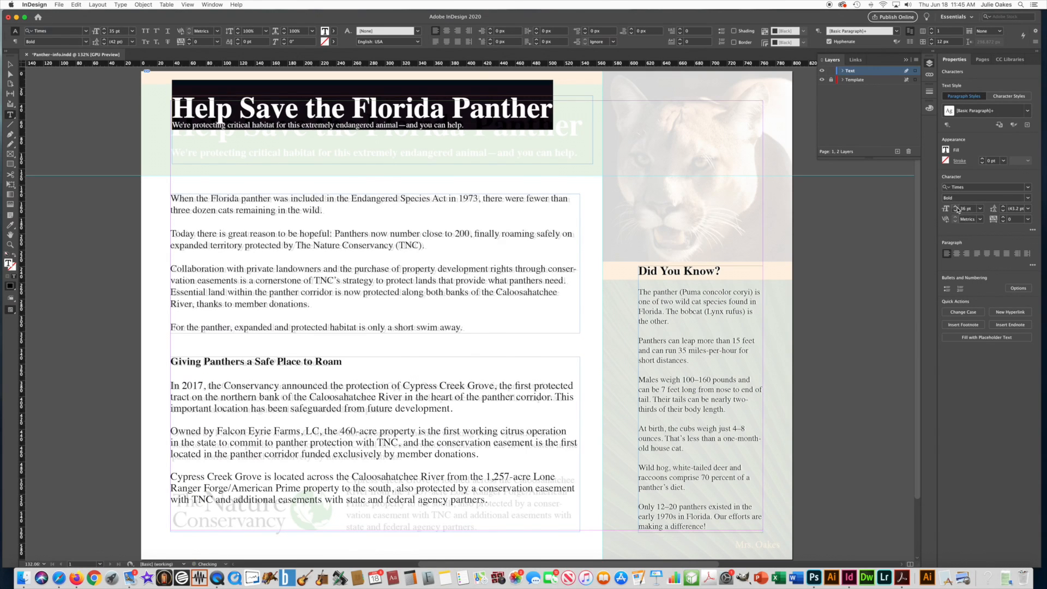
click(955, 207)
click(955, 208)
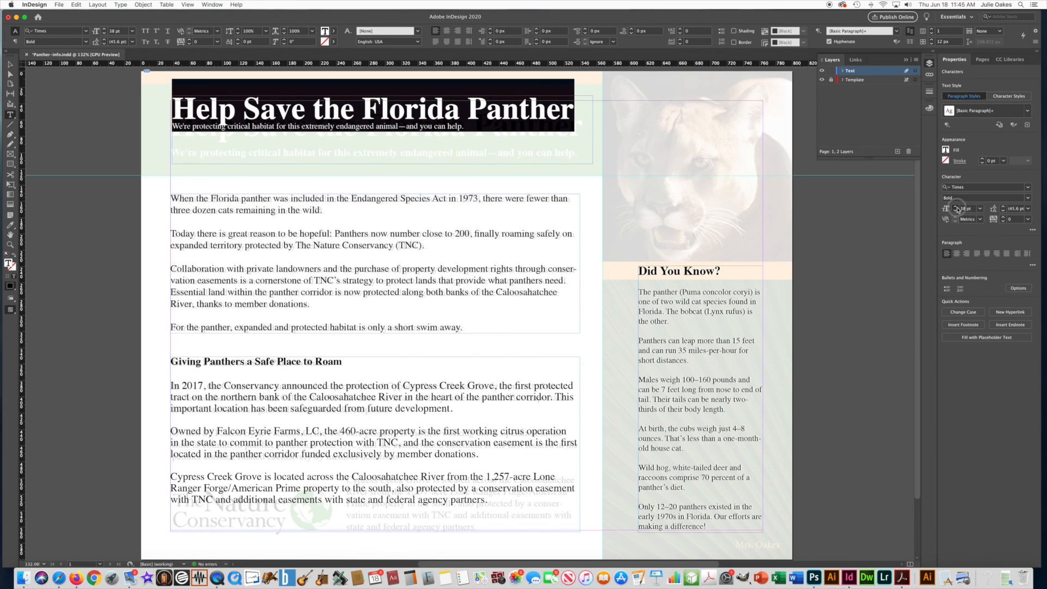
click(955, 207)
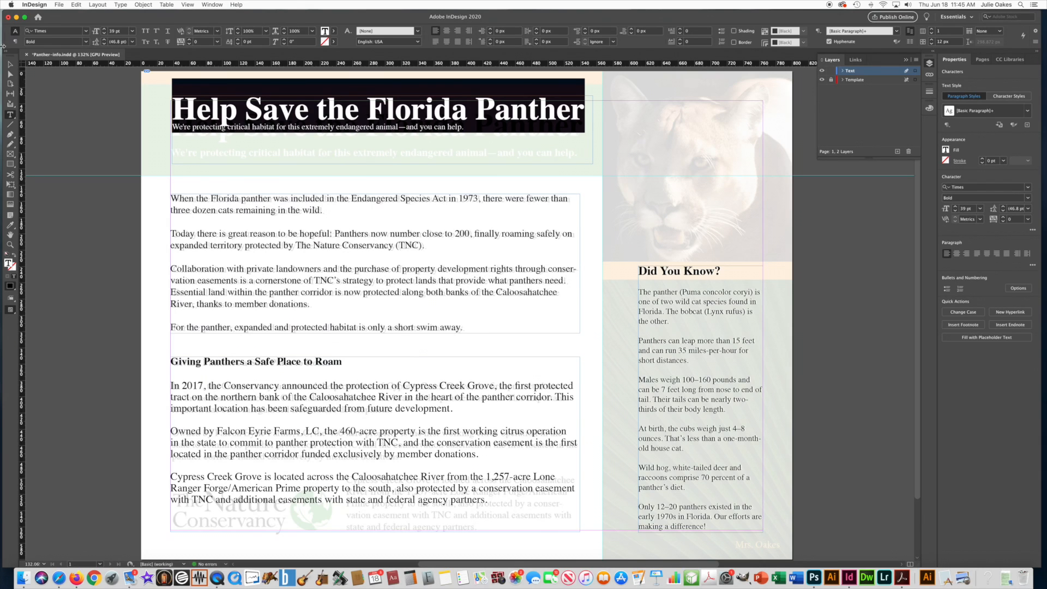
Nudge the title frame down to a Y position of 92 px so the title overlays the template title
click(9, 64)
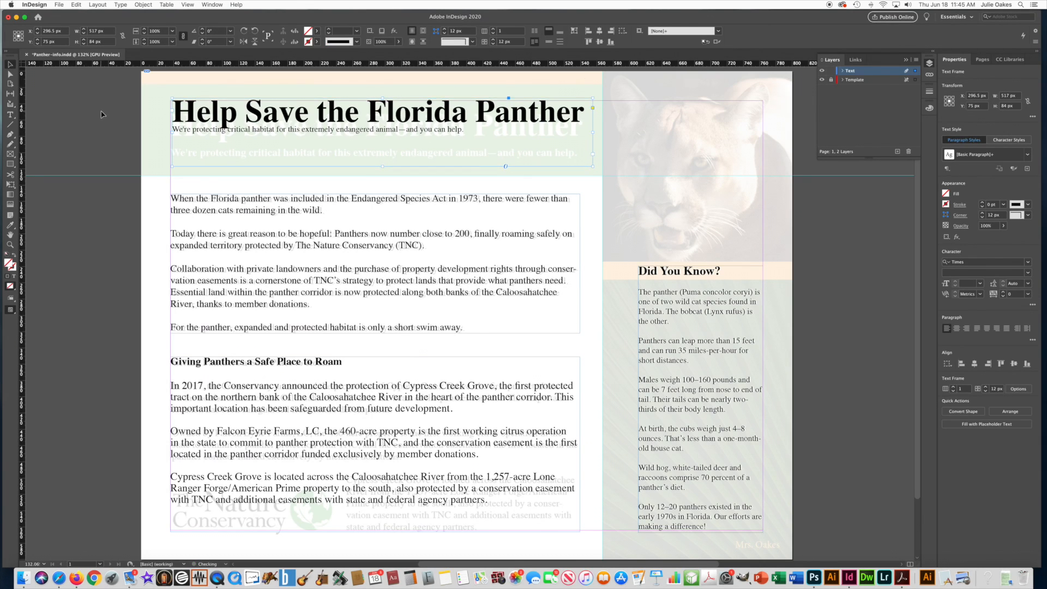
key(Down)
key(Down)
key(Down)
key(Down)
key(Down)
key(Down)
key(Down)
key(Down)
key(Down)
key(Down)
key(Down)
key(Down)
key(Down)
key(Down)
key(Down)
key(Down)
key(Down)
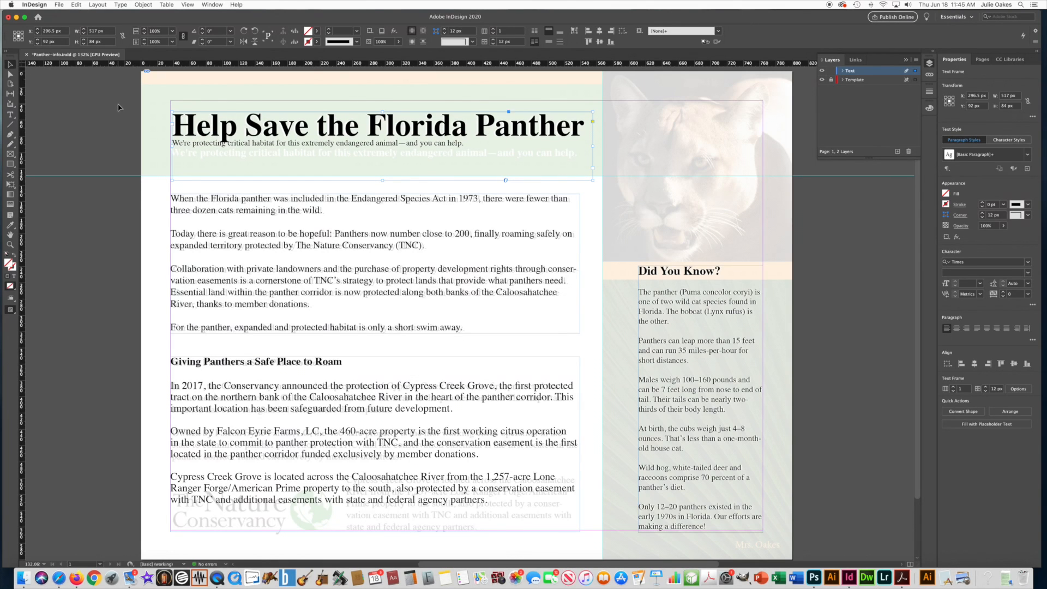
Set the leading of the "We're protecting critical habitat" subtitle line to 21 pt and make it bold
click(10, 115)
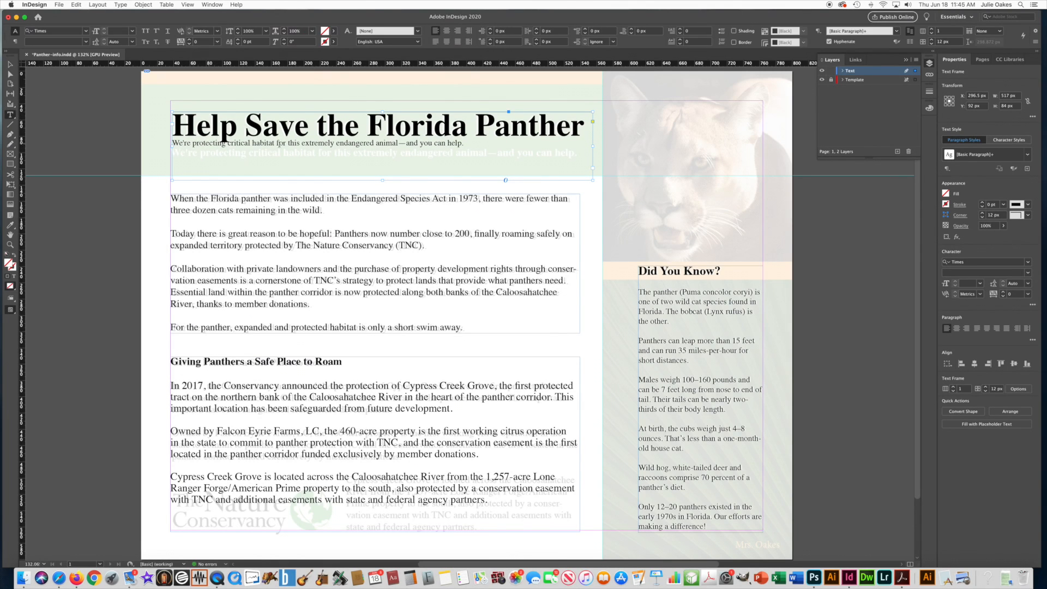
drag(464, 144, 167, 143)
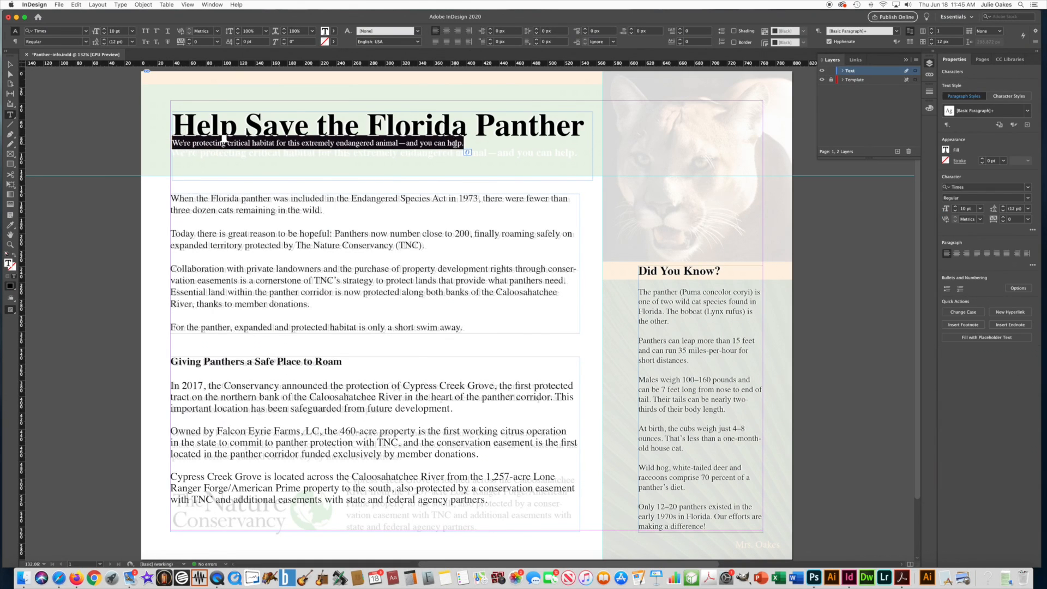
click(1003, 207)
click(1003, 206)
click(1004, 207)
click(1004, 207)
click(1004, 207)
click(1004, 207)
click(1003, 206)
click(1004, 207)
click(1003, 207)
click(1025, 200)
click(962, 232)
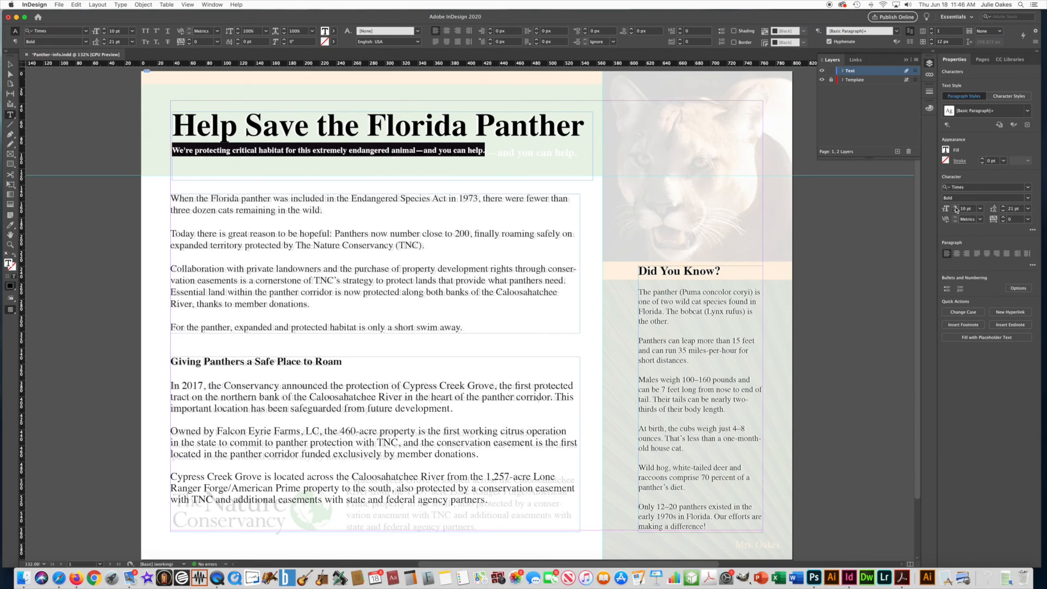
Raise the font size of the "We're protecting critical habitat" subtitle line to 13 pt to match the template subtitle's width
click(956, 207)
click(955, 208)
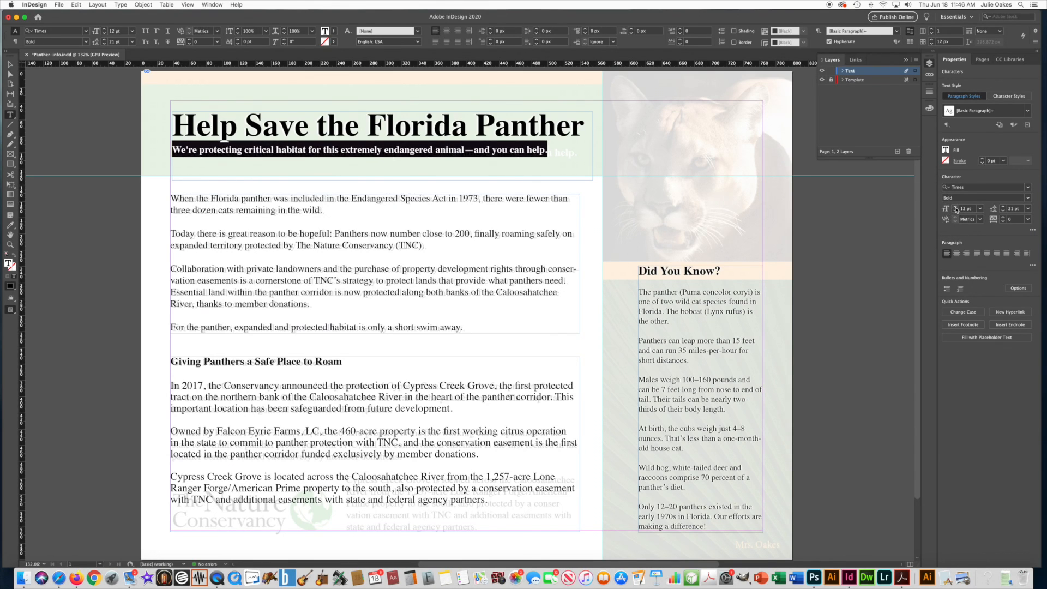
click(955, 208)
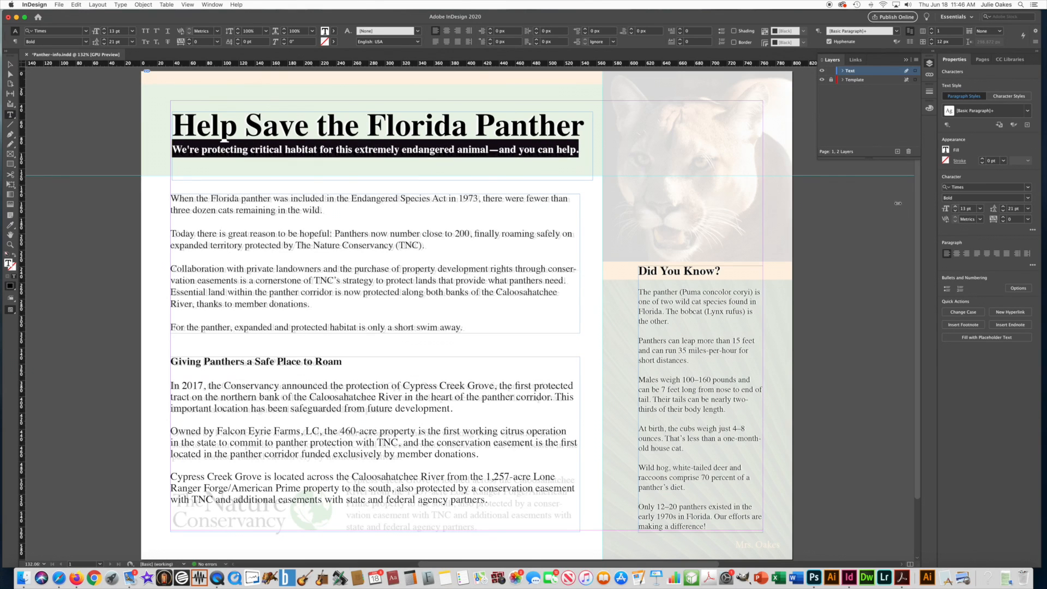
click(11, 63)
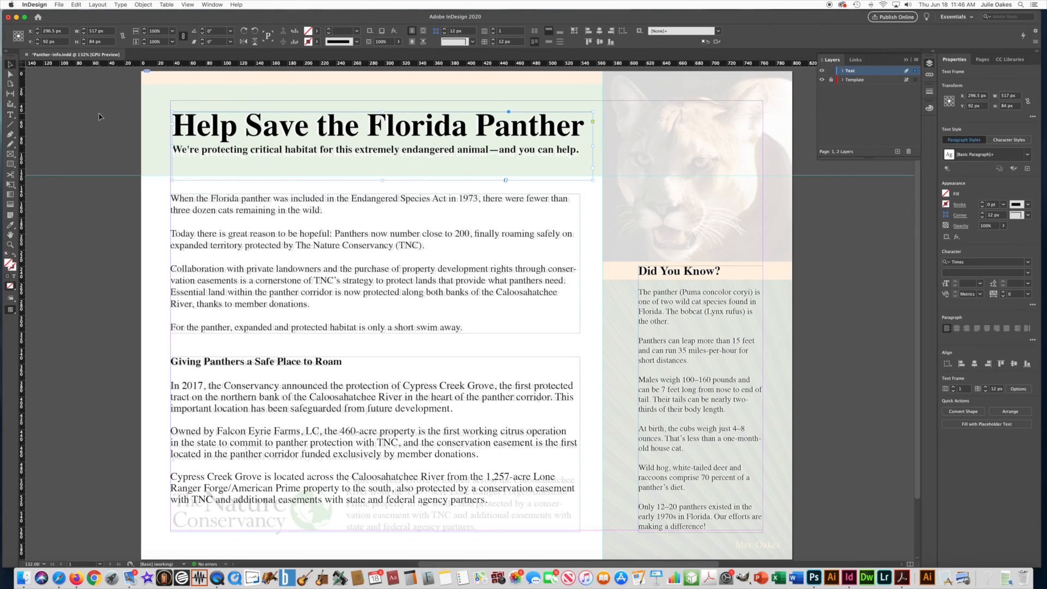
Increase the subtitle line's leading to 24 pt so it sits over the template subtitle, and deselect the text
click(9, 115)
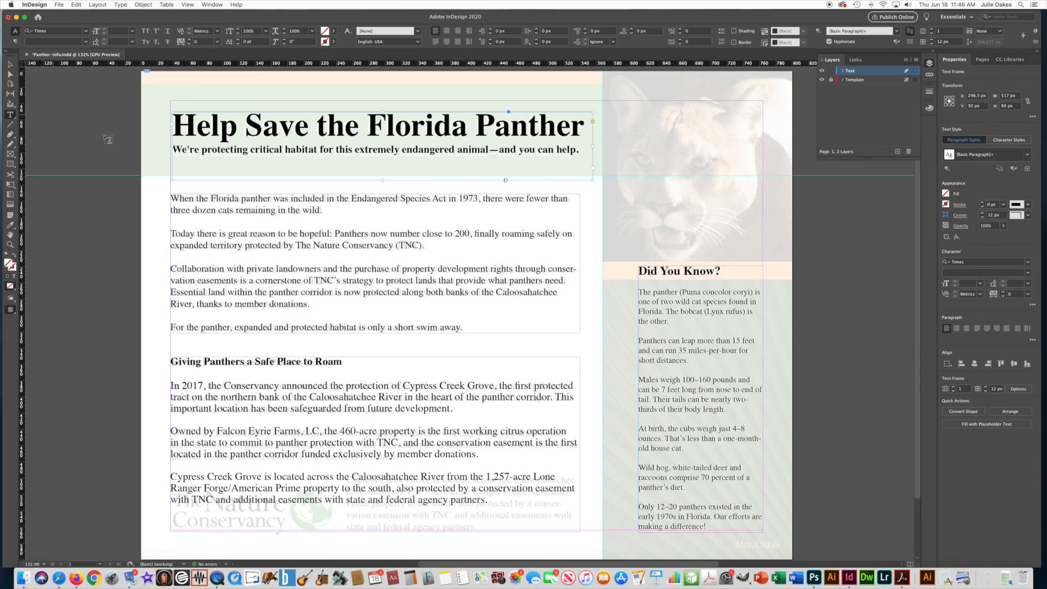
drag(174, 147, 690, 149)
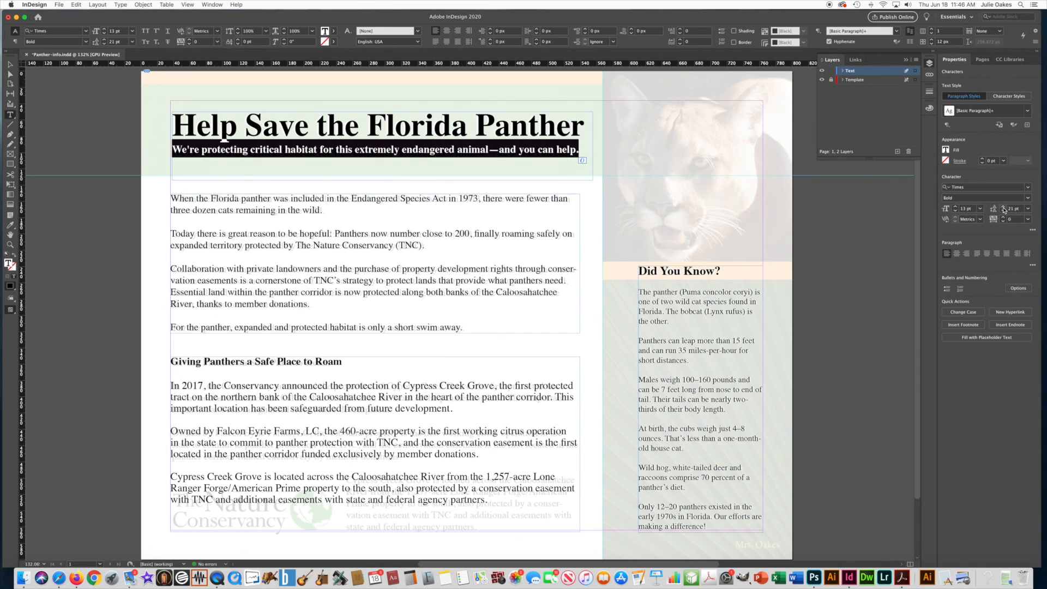
click(1003, 207)
click(1003, 206)
click(1003, 207)
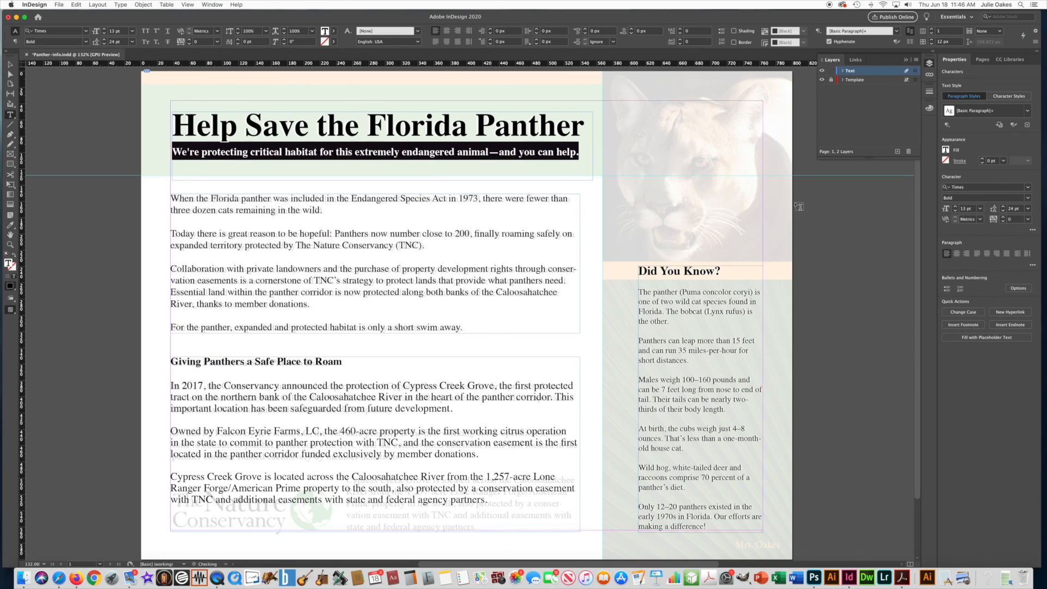
click(10, 75)
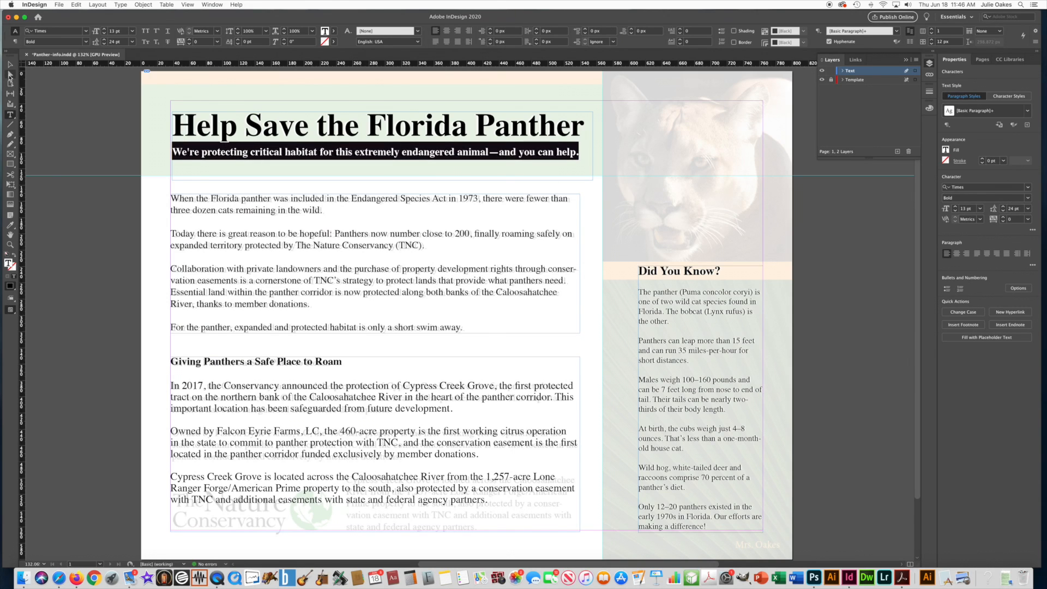
click(109, 138)
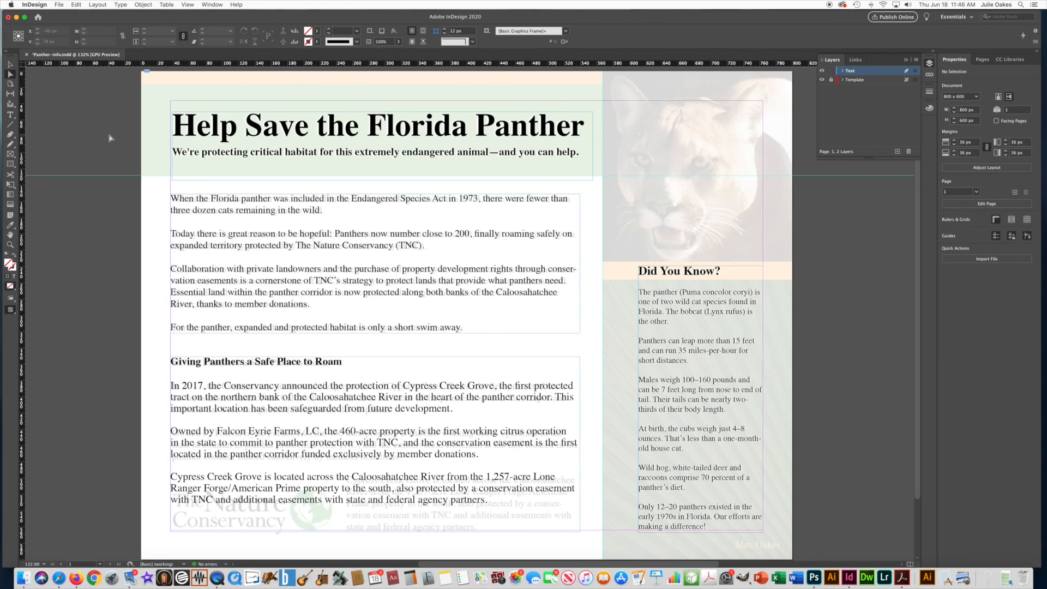